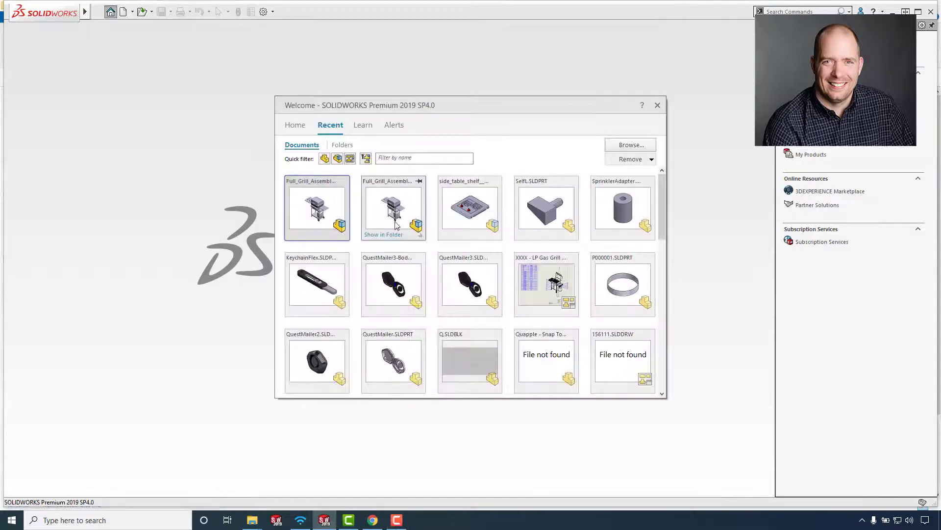
# - Open Full_Grill_Assembly from the Recent list on the SOLIDWORKS Welcome dialog
pyautogui.click(395, 225)
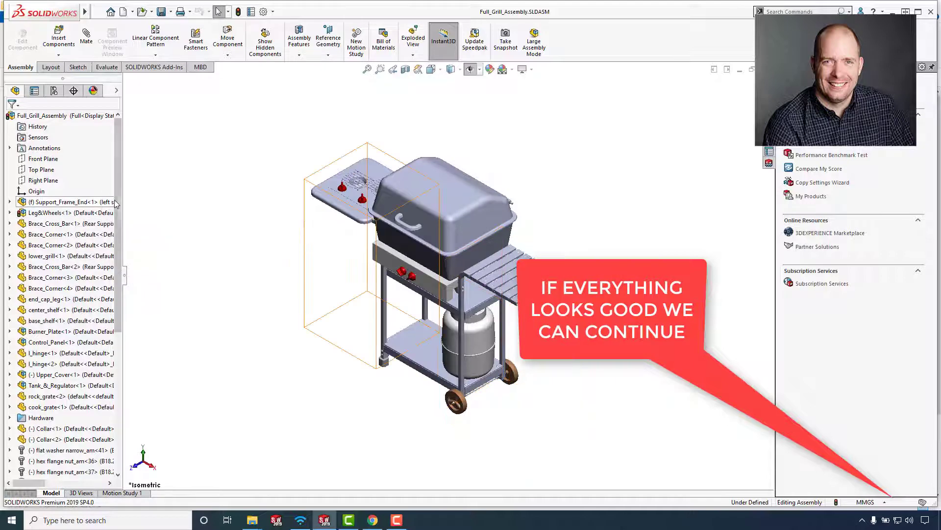
pyautogui.scroll(-3, 115, 203)
pyautogui.scroll(3, 111, 221)
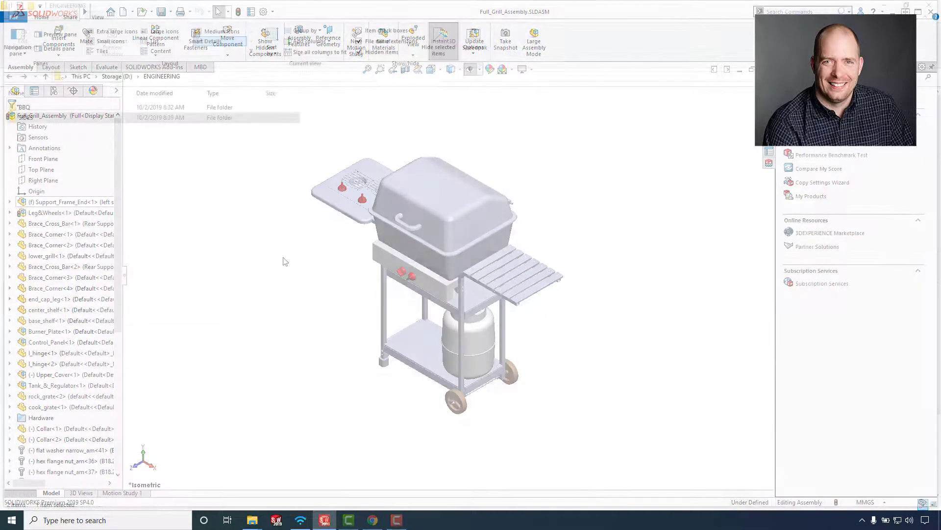
# - List the components of side_table_shelf_&_burners.SLDASM in the vault's SIDE TABLE folder
pyautogui.doubleClick(29, 118)
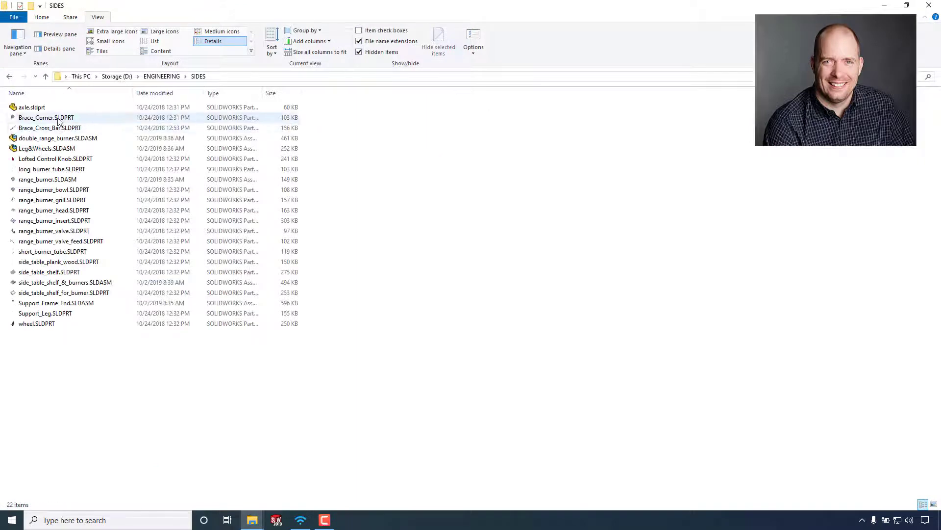
pyautogui.hotkey('alt', 'Left')
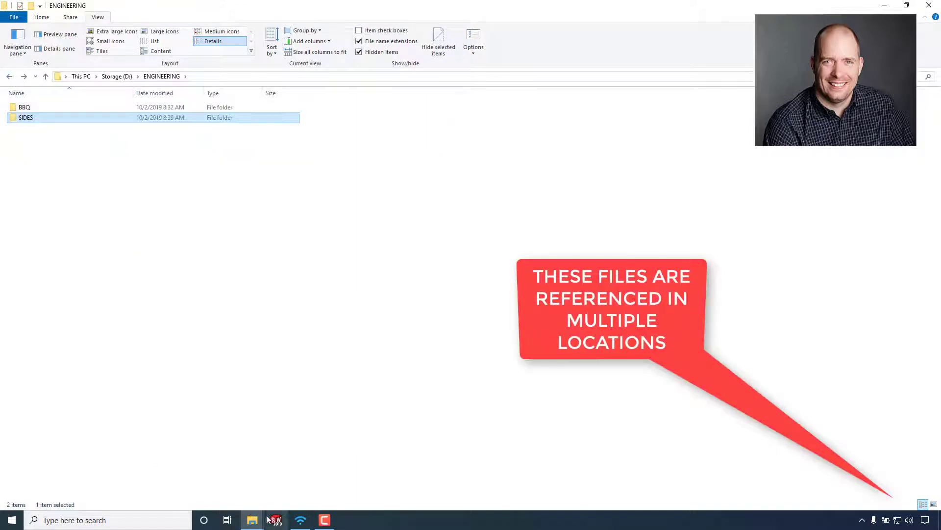
pyautogui.click(294, 470)
pyautogui.click(182, 135)
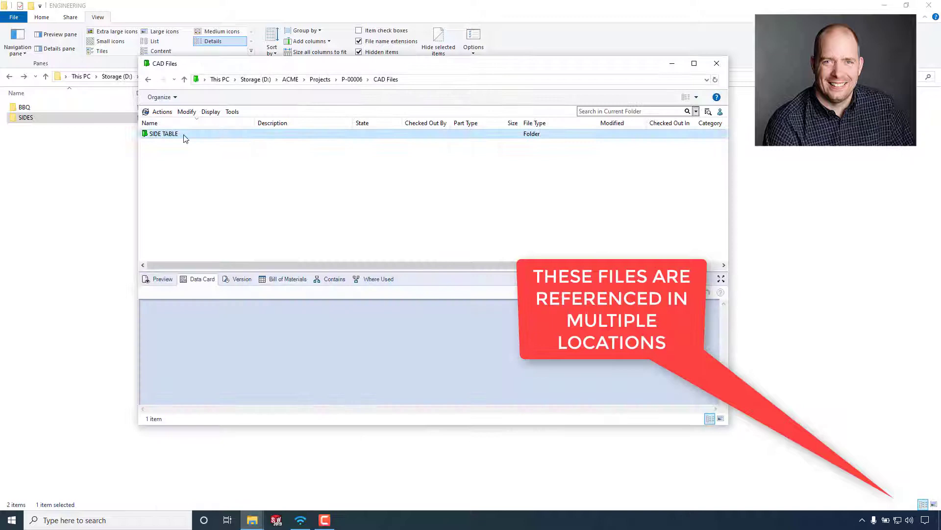
pyautogui.click(190, 136)
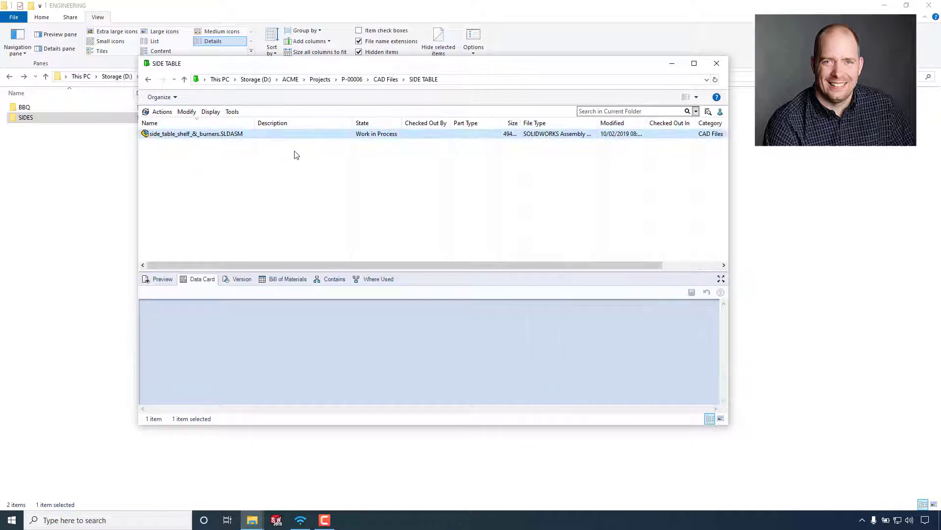
pyautogui.click(337, 278)
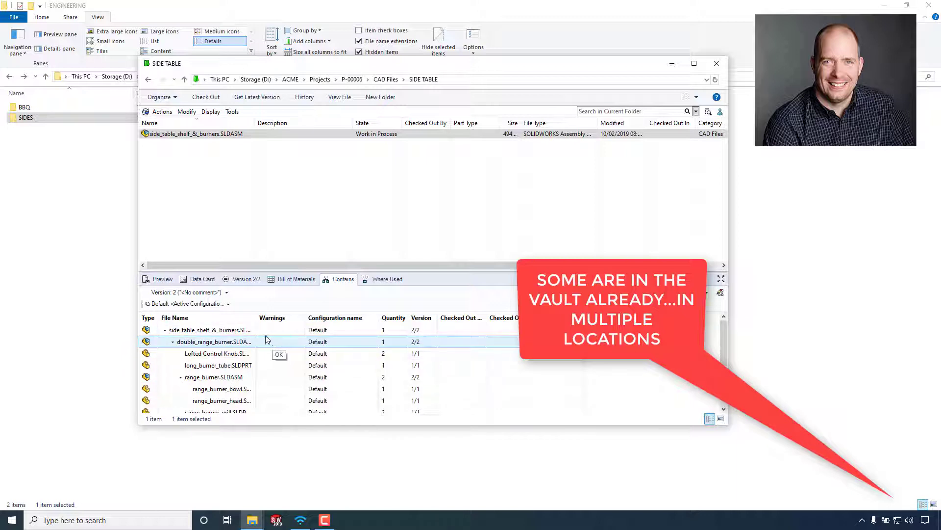
# - Add the Found In column to the assembly's contents list and widen the vault window
pyautogui.rightClick(524, 319)
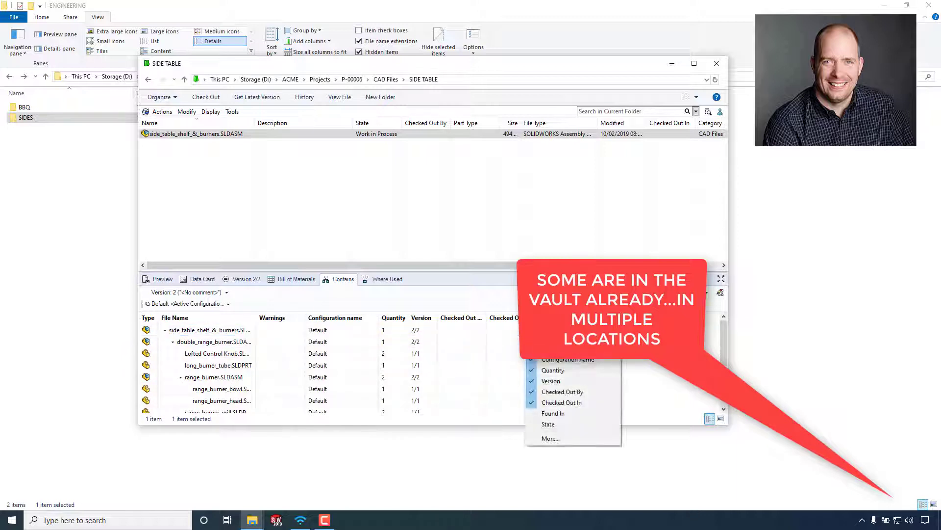
pyautogui.click(569, 414)
pyautogui.scroll(-2, 723, 354)
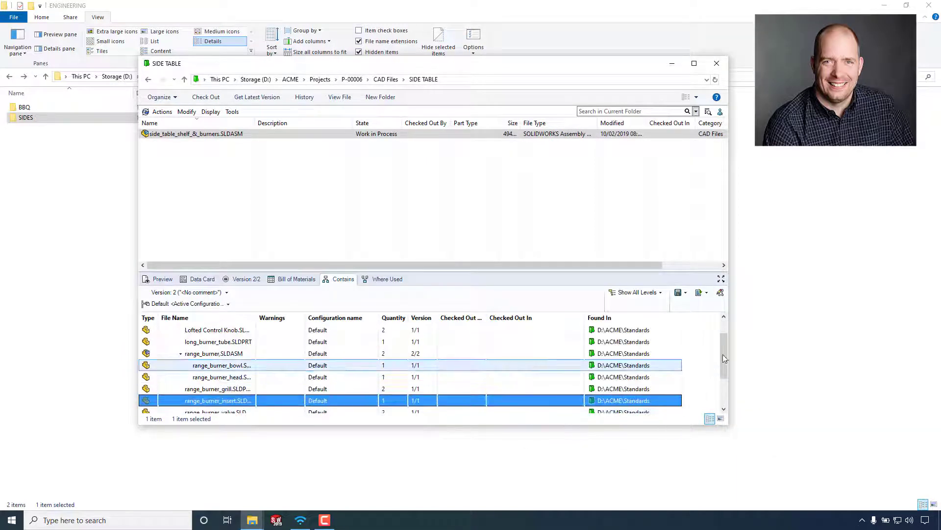
pyautogui.moveTo(820, 352); pyautogui.dragTo(813, 352)
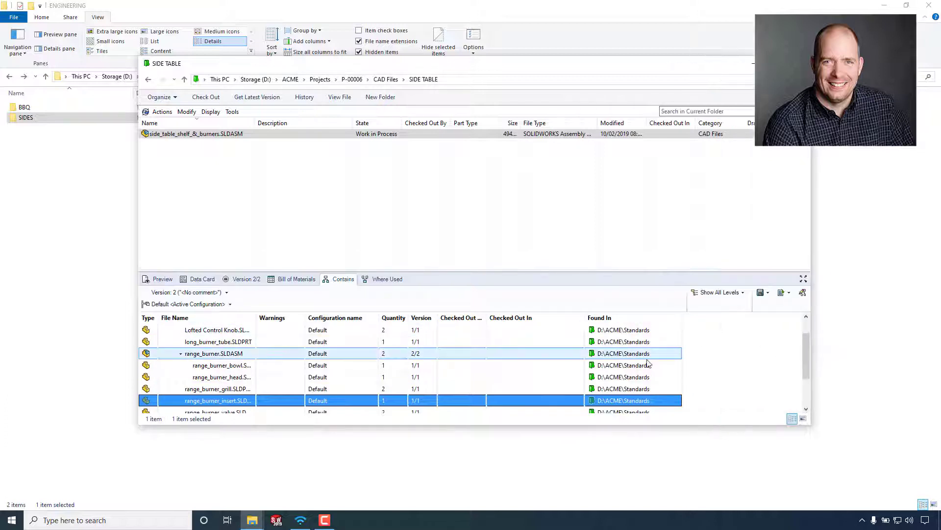
pyautogui.click(207, 147)
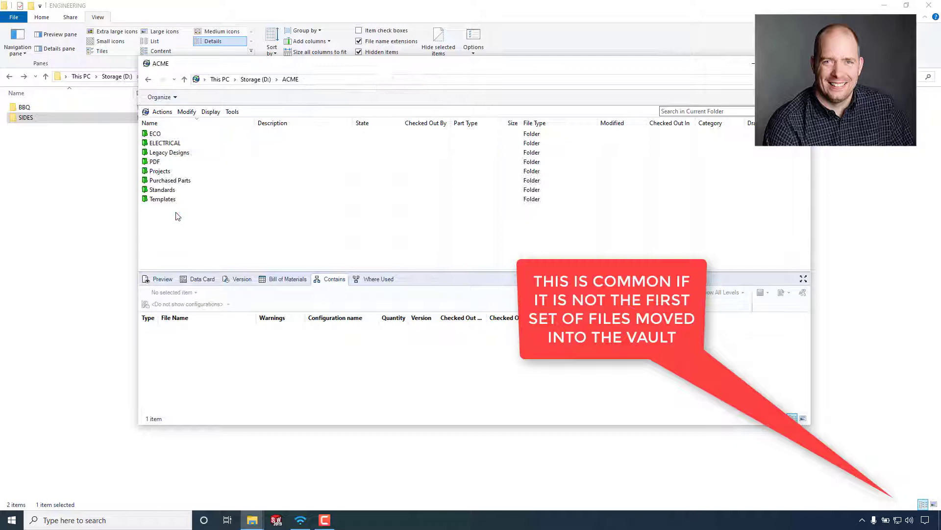
# - Browse ACME > Standards, then Projects > P-00006 to the SIDE TABLE folder
pyautogui.doubleClick(168, 190)
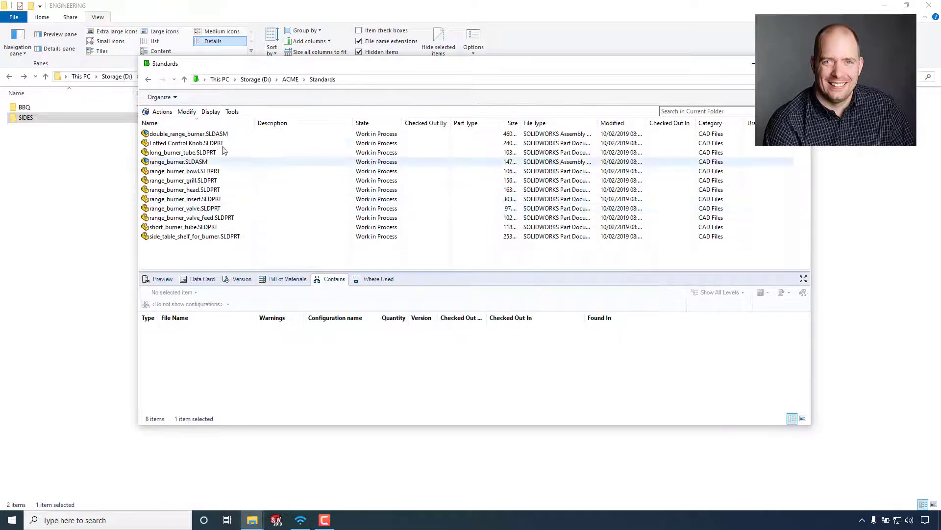
pyautogui.click(147, 79)
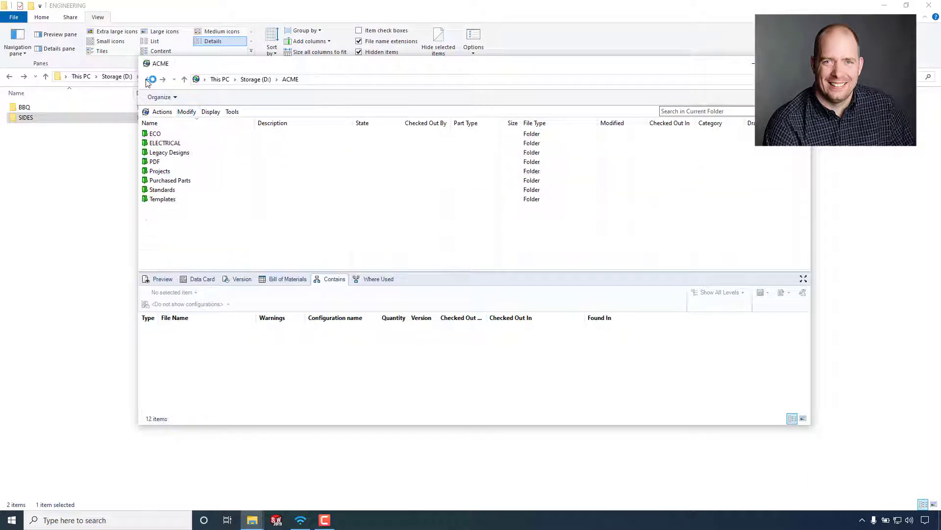
pyautogui.doubleClick(166, 171)
pyautogui.doubleClick(167, 179)
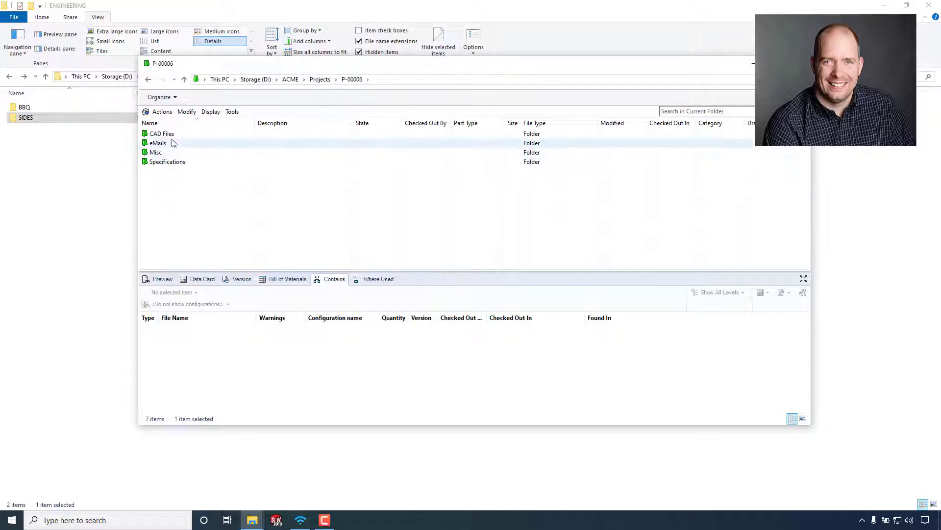
pyautogui.click(172, 139)
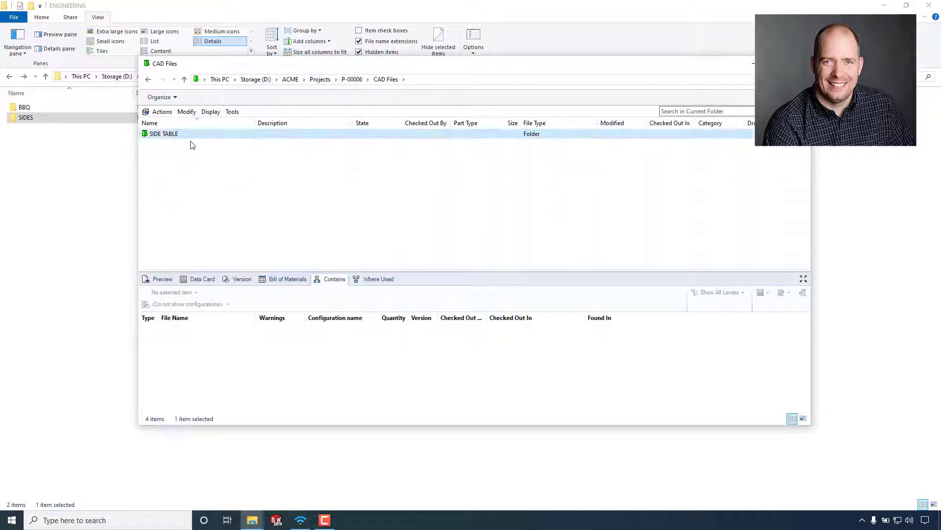
# - Copy Full_Grill_Assembly.SLDASM from ENGINEERING > BBQ > BBQ in File Explorer
pyautogui.doubleClick(42, 122)
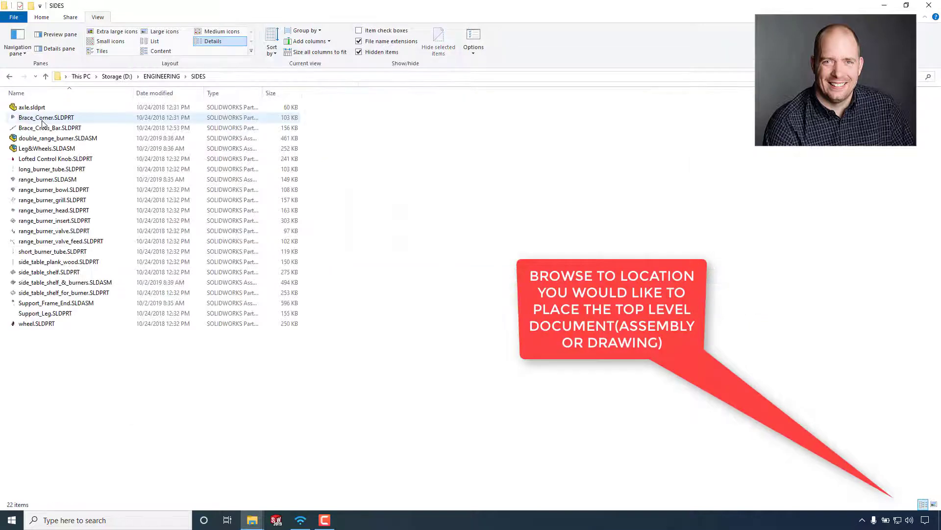
pyautogui.click(8, 76)
pyautogui.doubleClick(30, 108)
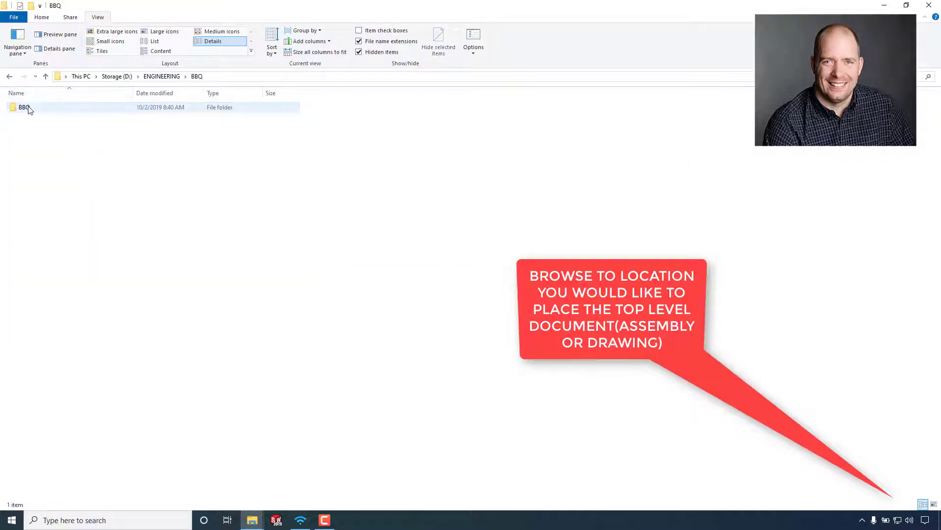
pyautogui.doubleClick(25, 107)
pyautogui.scroll(-3, 94, 288)
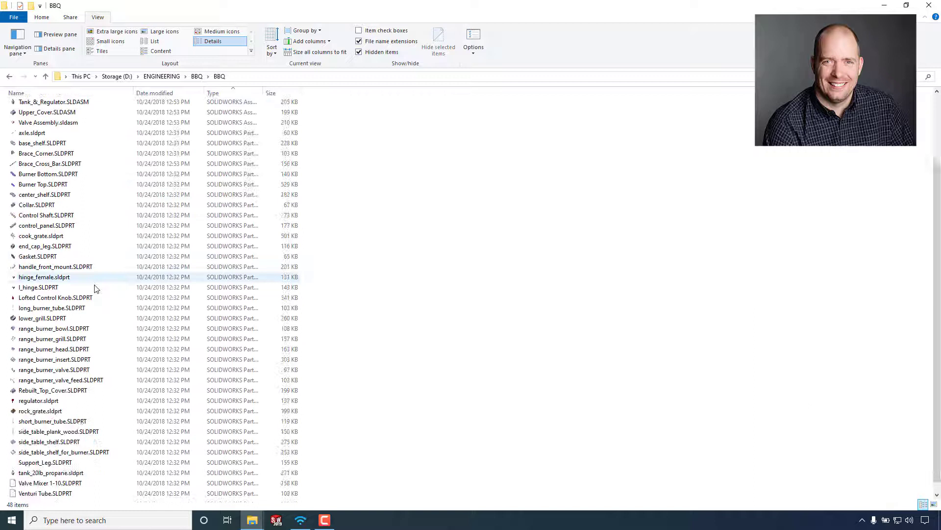
pyautogui.scroll(-1, 84, 329)
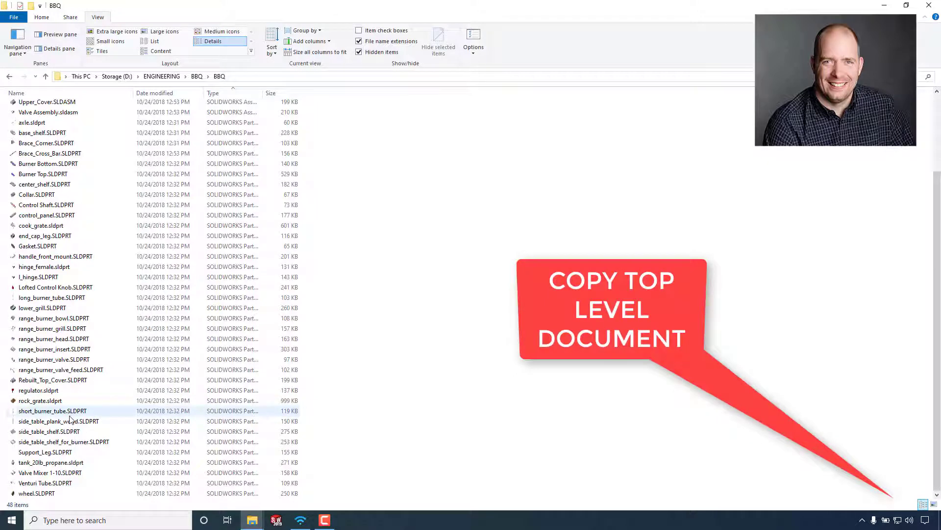
pyautogui.scroll(1, 63, 326)
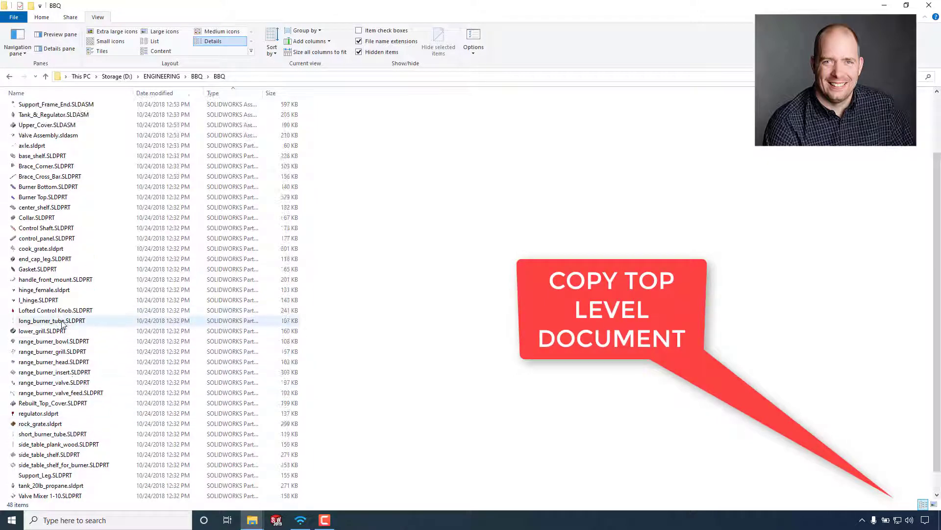
pyautogui.scroll(2, 62, 326)
pyautogui.scroll(1, 63, 327)
pyautogui.click(35, 140)
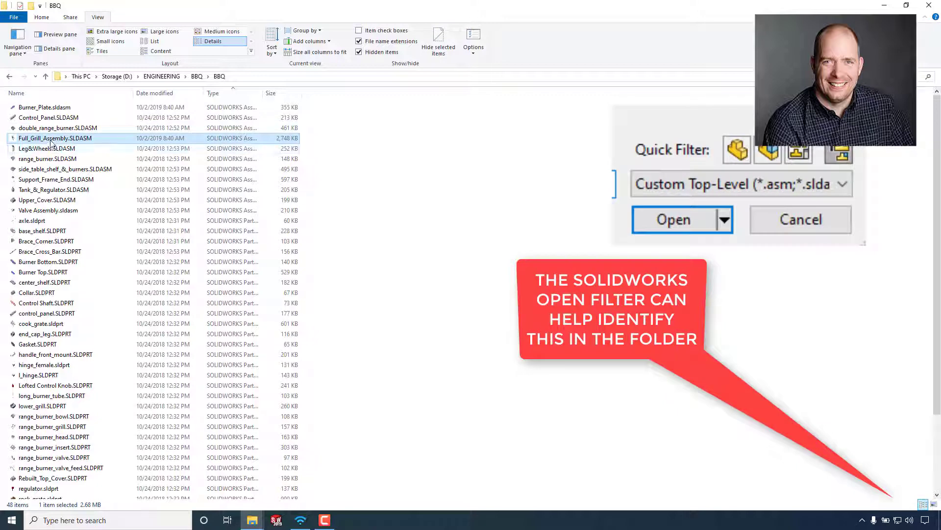
pyautogui.rightClick(51, 142)
pyautogui.click(86, 276)
# - Paste Full_Grill_Assembly.SLDASM into the vault's P-00006 CAD Files folder
pyautogui.moveTo(252, 520)
pyautogui.click(306, 474)
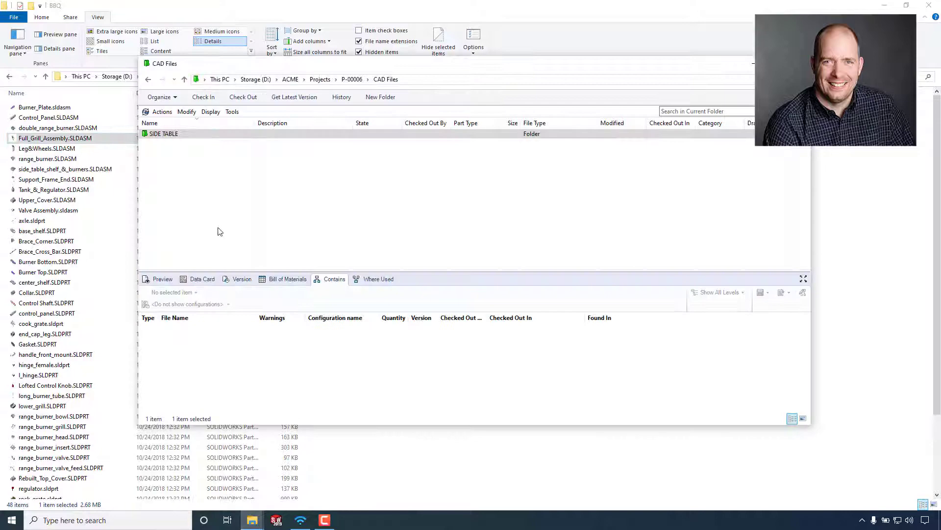
pyautogui.rightClick(199, 181)
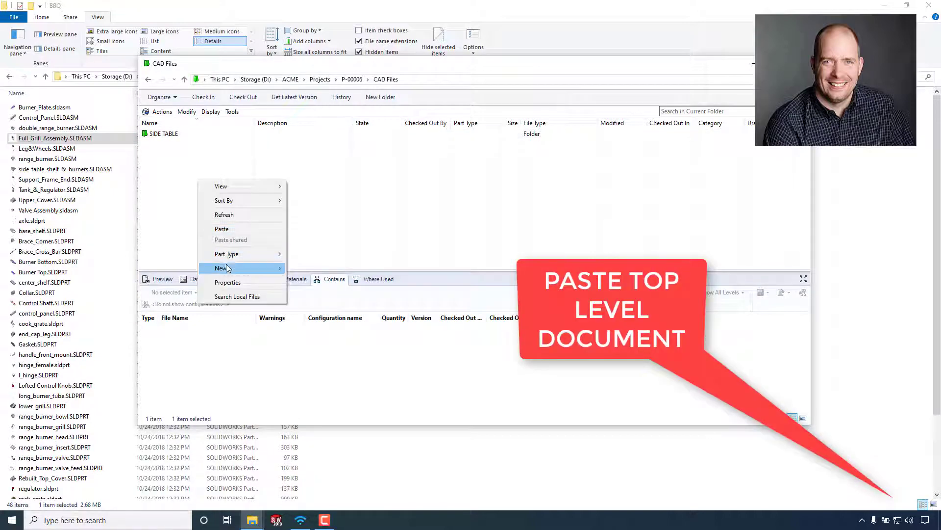
pyautogui.click(230, 231)
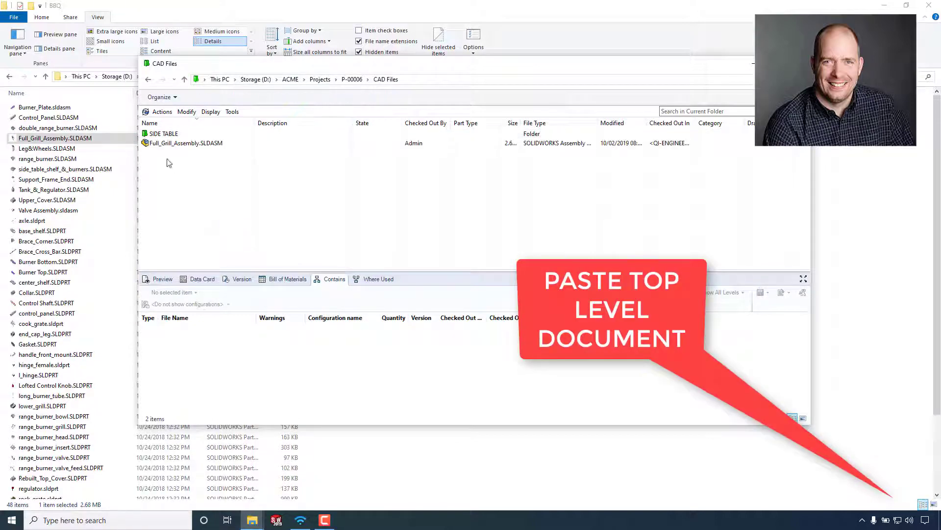
# - Open Update References for the pasted assembly and select all referenced files
pyautogui.click(172, 144)
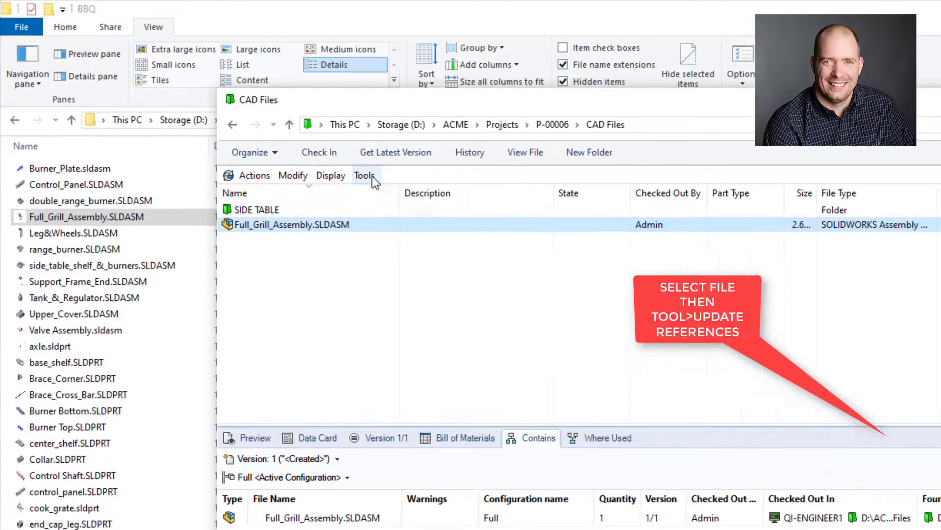
pyautogui.click(372, 176)
pyautogui.click(427, 472)
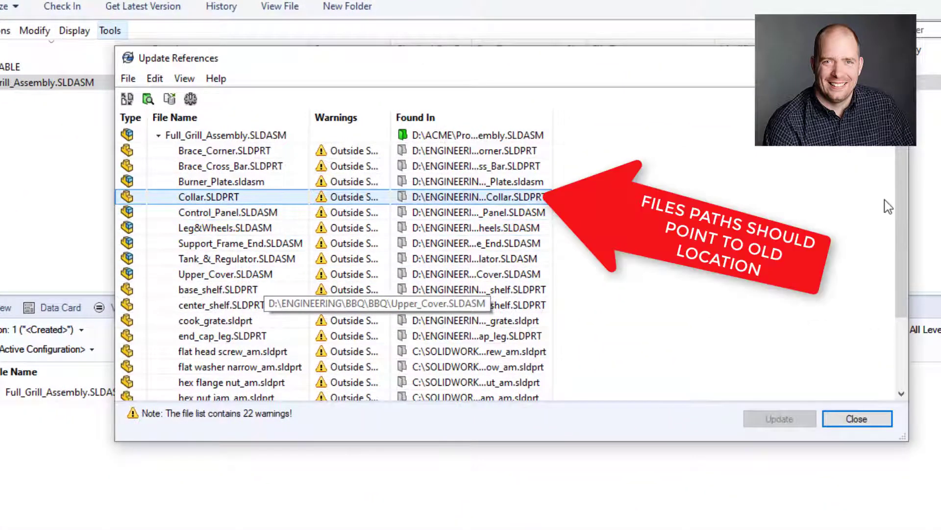
pyautogui.moveTo(902, 195)
pyautogui.mouseDown()
pyautogui.moveTo(900, 213)
pyautogui.moveTo(895, 168)
pyautogui.mouseUp()
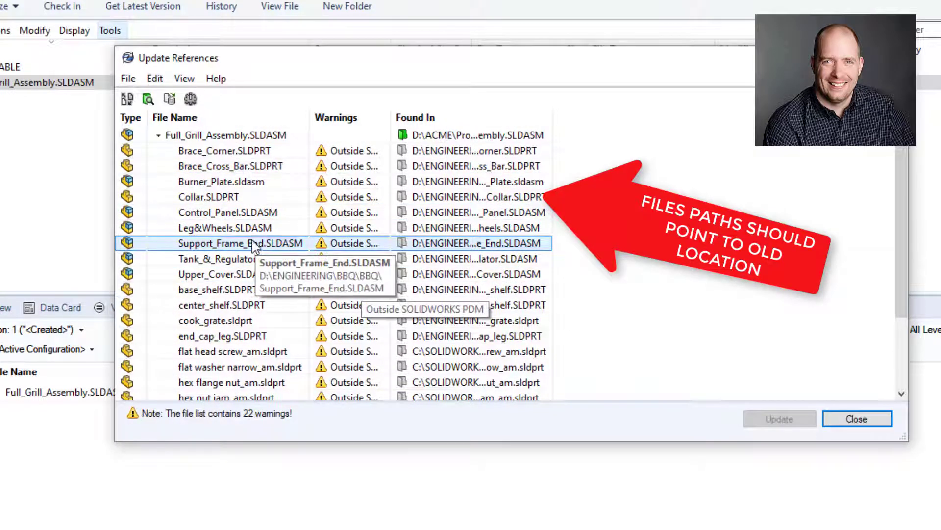
pyautogui.scroll(-2, 248, 250)
pyautogui.scroll(2, 244, 248)
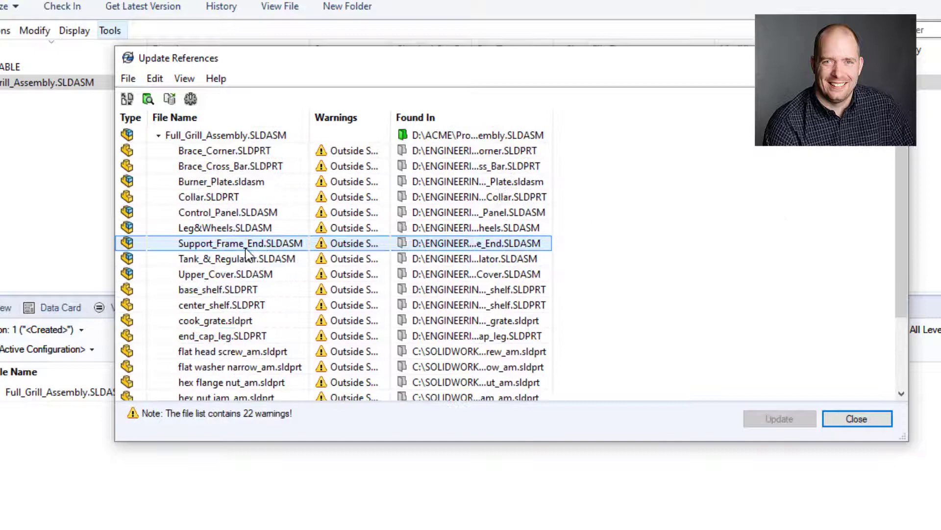
pyautogui.click(273, 249)
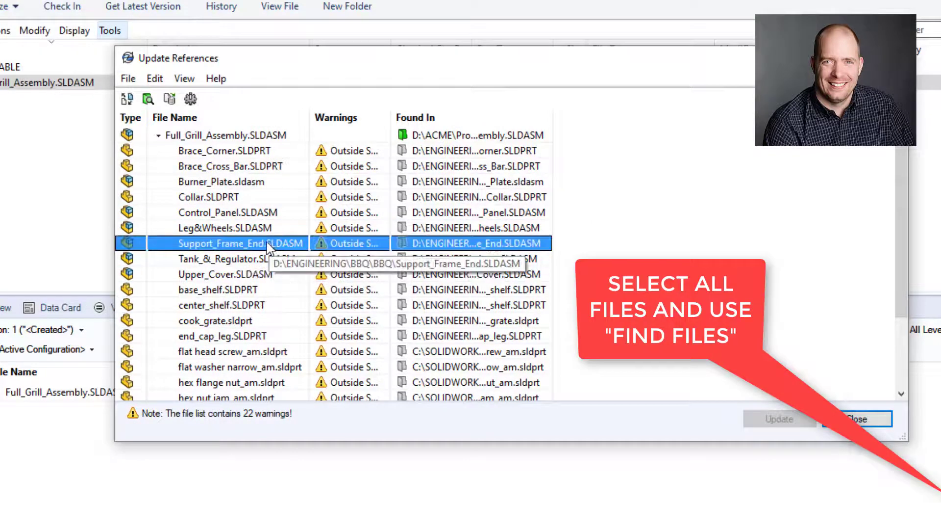
pyautogui.hotkey('ctrl', 'a')
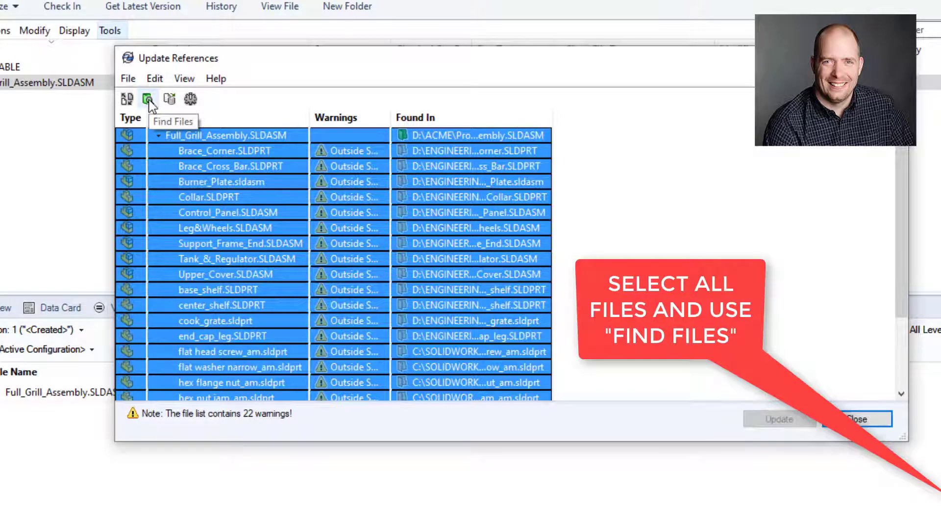
# - Run Find Files over D:\ACME and repoint 12 references to their vault locations
pyautogui.click(147, 99)
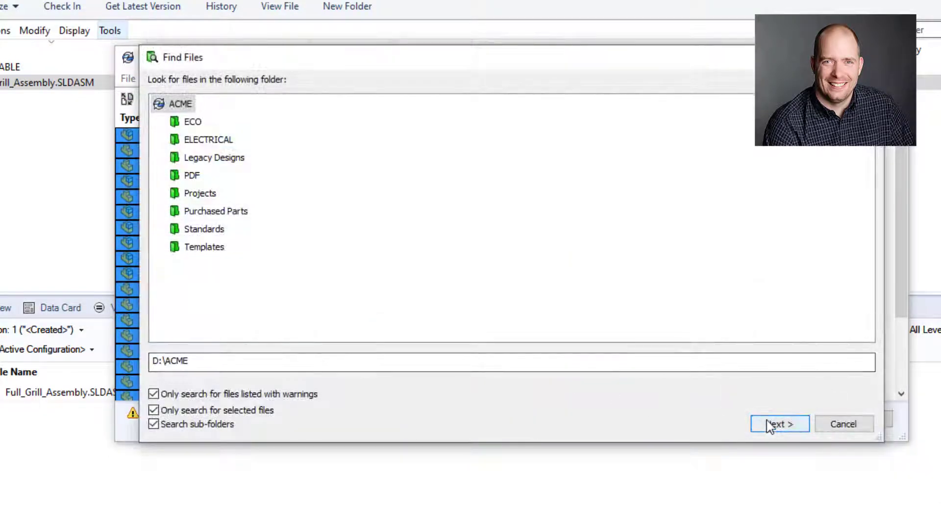
pyautogui.click(767, 421)
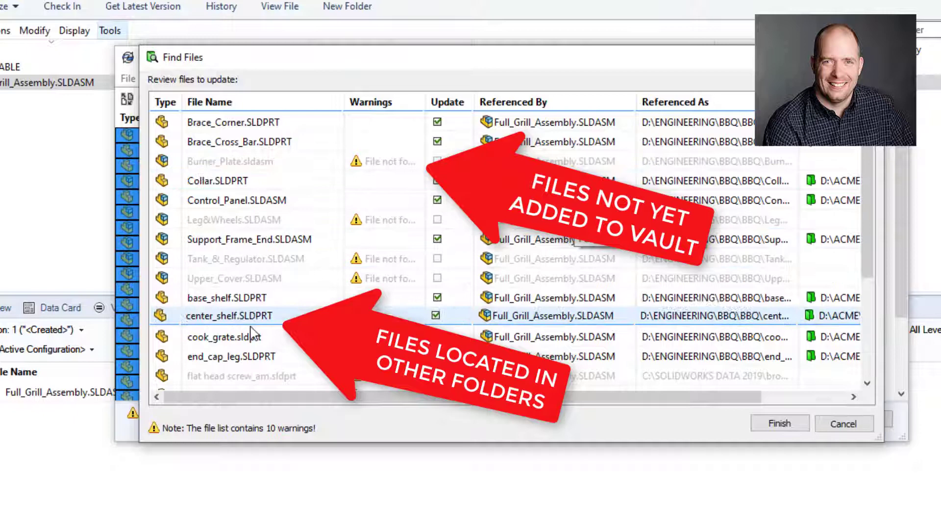
pyautogui.scroll(-2, 252, 335)
pyautogui.scroll(-1, 280, 346)
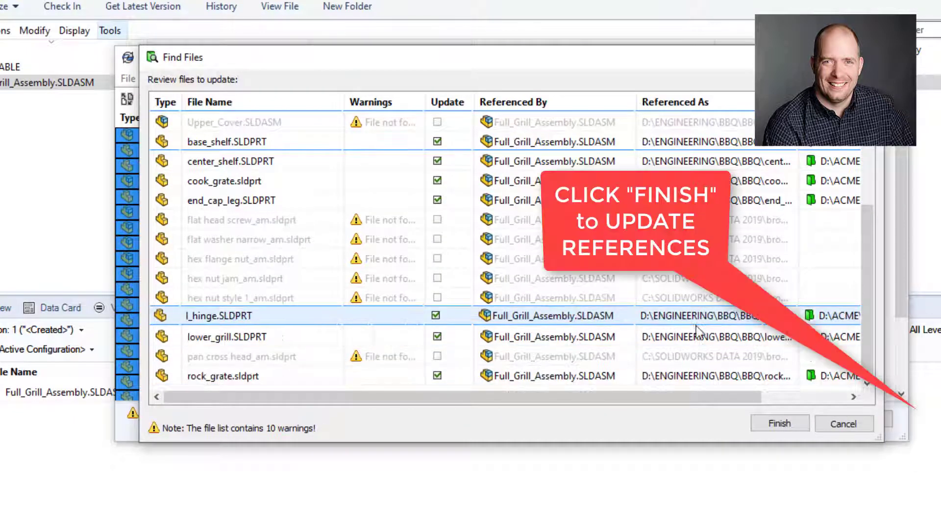
pyautogui.click(779, 424)
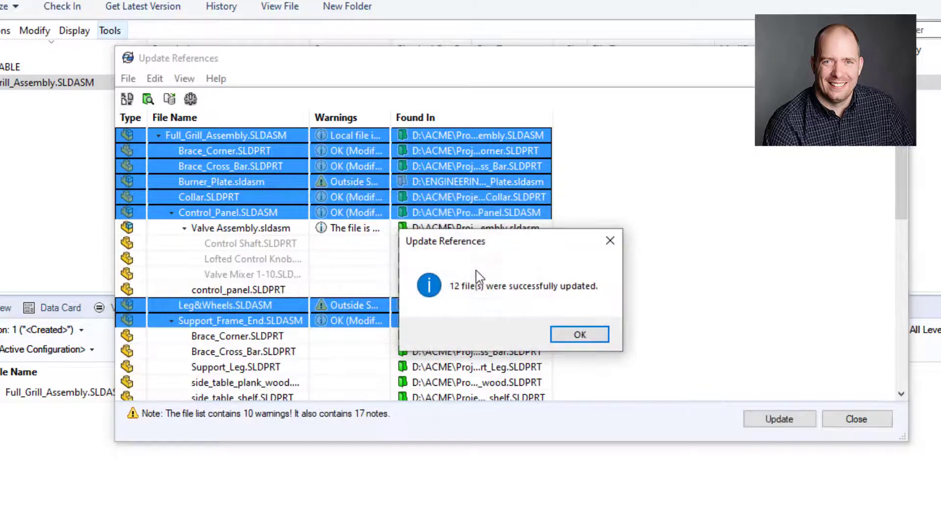
# - Select the outside-vault files: Burner_Plate, Leg&Wheels, Tank_&_Regulator, Upper_Cover, washer and nut parts
pyautogui.click(580, 334)
pyautogui.click(658, 260)
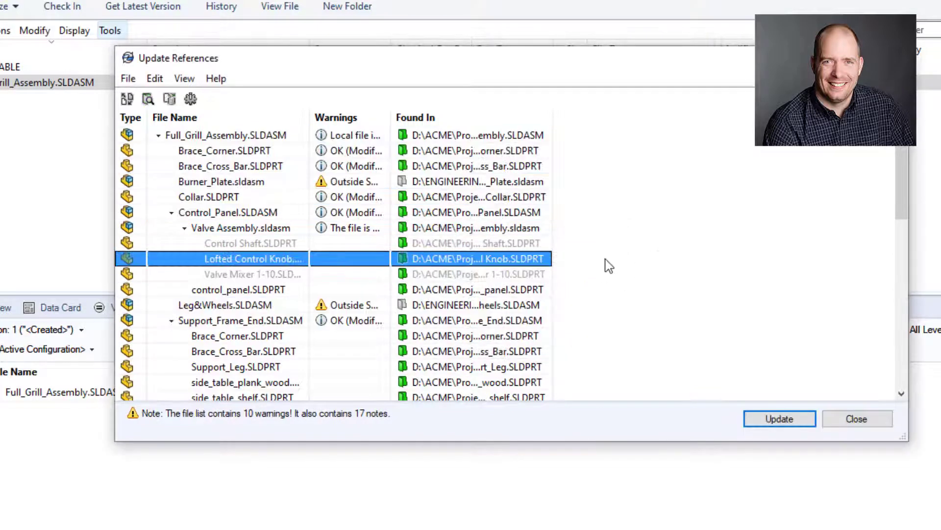
pyautogui.click(342, 184)
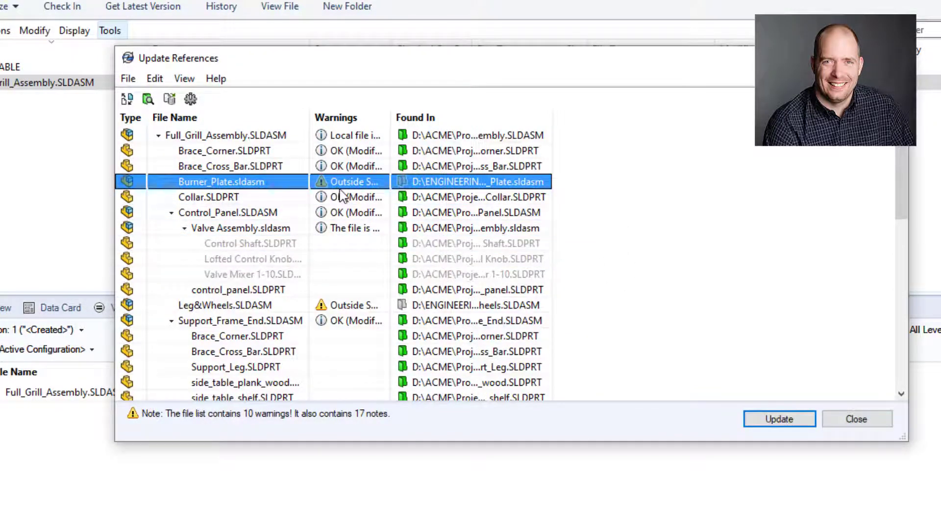
pyautogui.keyDown('ctrl'); pyautogui.click(342, 305); pyautogui.keyUp('ctrl')
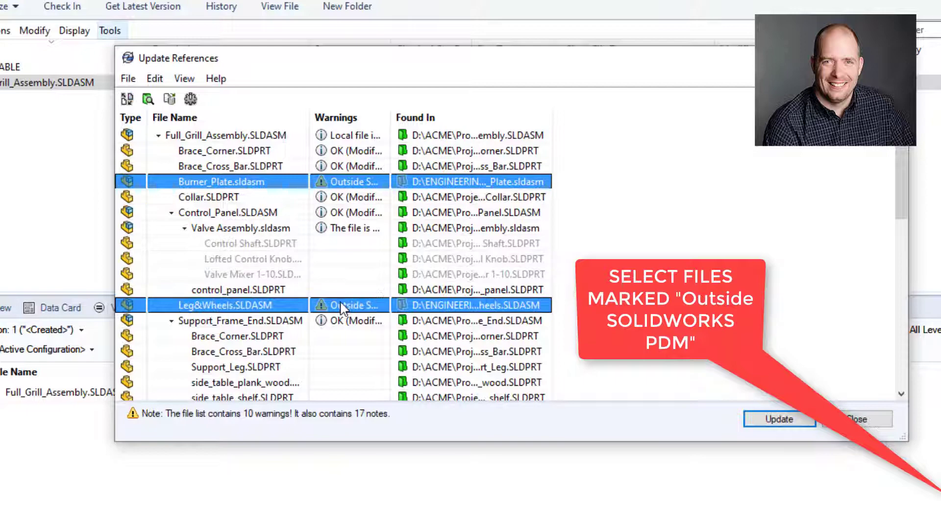
pyautogui.scroll(-3, 342, 311)
pyautogui.scroll(-2, 342, 311)
pyautogui.scroll(-2, 342, 311)
pyautogui.click(339, 290)
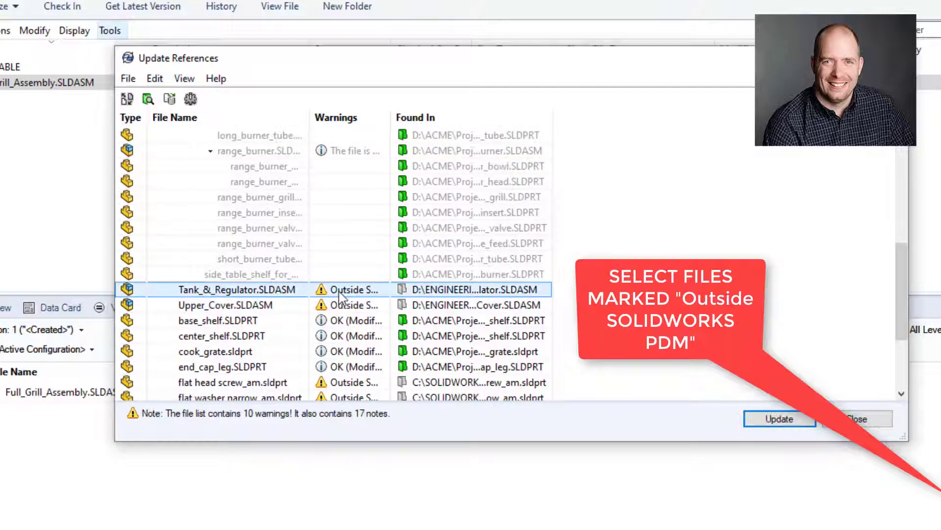
pyautogui.keyDown('ctrl'); pyautogui.click(341, 306); pyautogui.keyUp('ctrl')
pyautogui.scroll(-2, 337, 308)
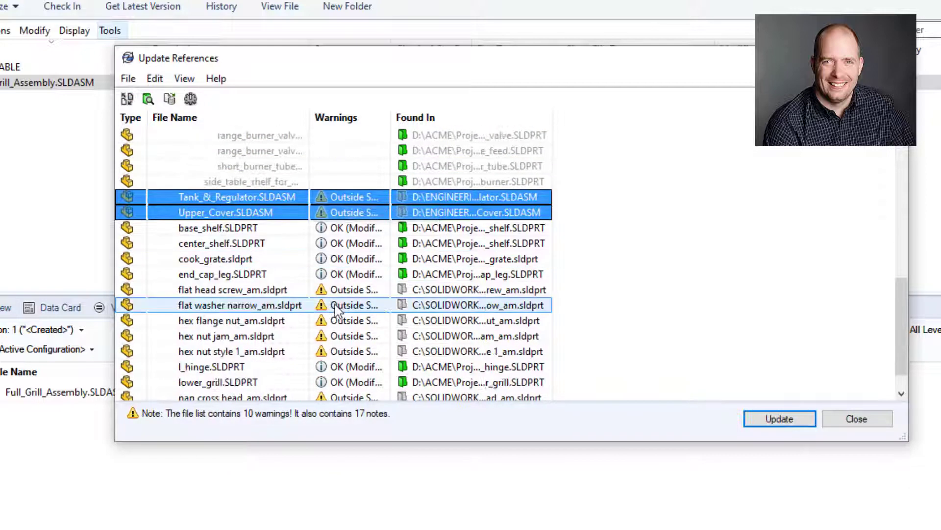
pyautogui.keyDown('ctrl'); pyautogui.click(339, 291); pyautogui.keyUp('ctrl')
pyautogui.keyDown('ctrl'); pyautogui.click(346, 322); pyautogui.keyUp('ctrl')
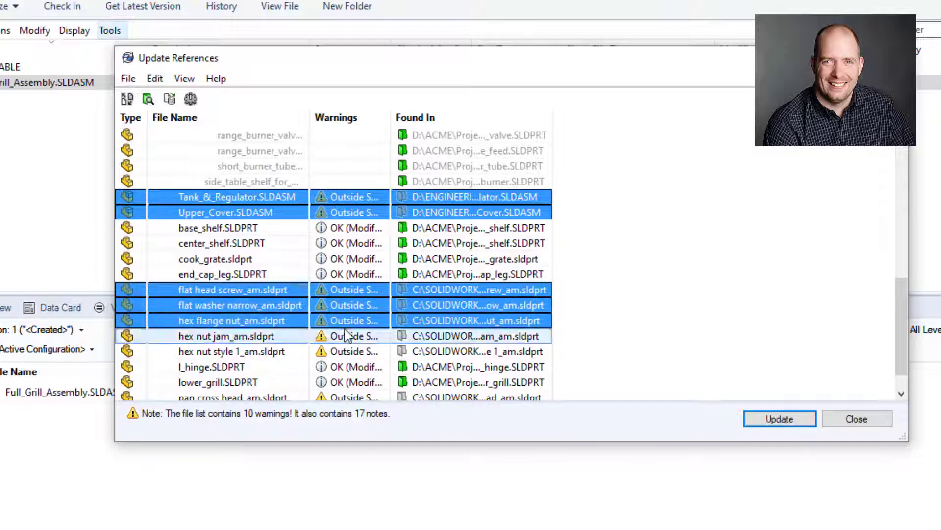
pyautogui.keyDown('ctrl'); pyautogui.click(344, 352); pyautogui.keyUp('ctrl')
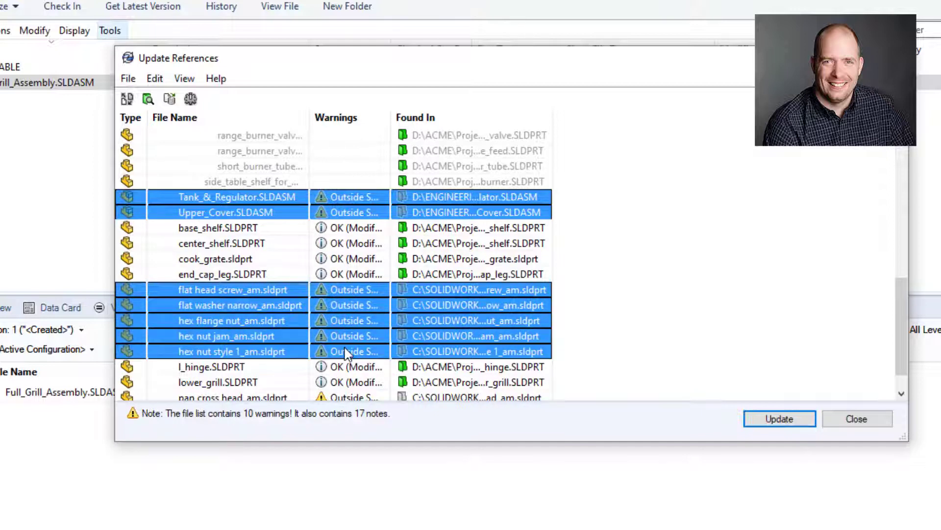
# - Search the vault for those selected files, finding no matches
pyautogui.click(148, 99)
pyautogui.click(753, 430)
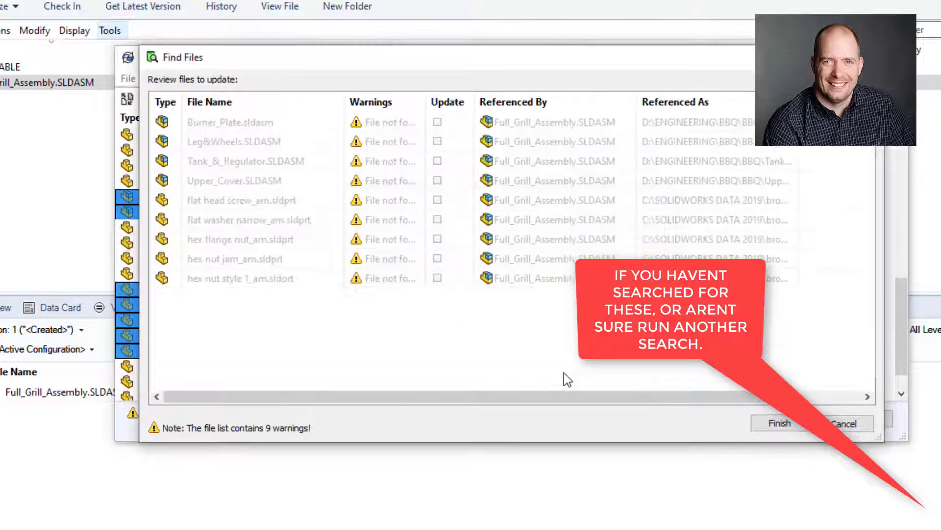
pyautogui.click(779, 423)
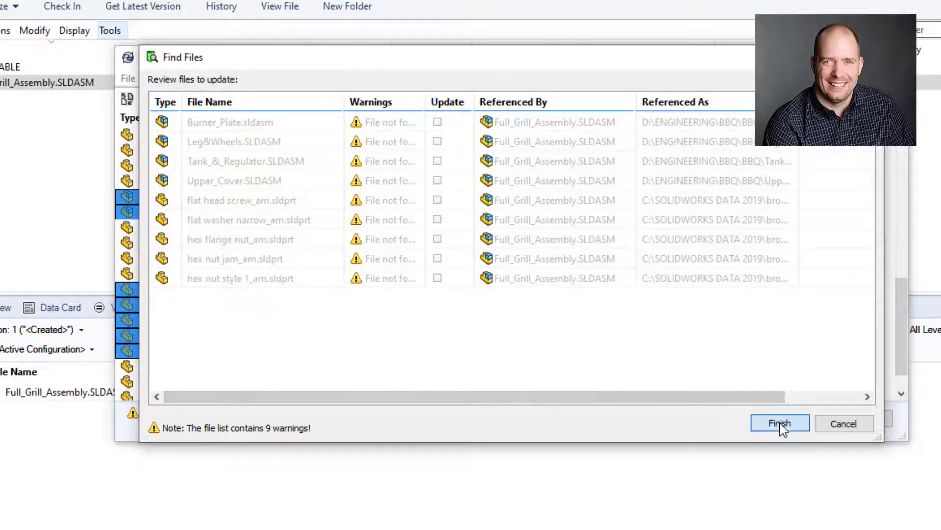
# - Add the selected outside files to the vault folder Projects > P-00006 > CAD Files
pyautogui.click(566, 335)
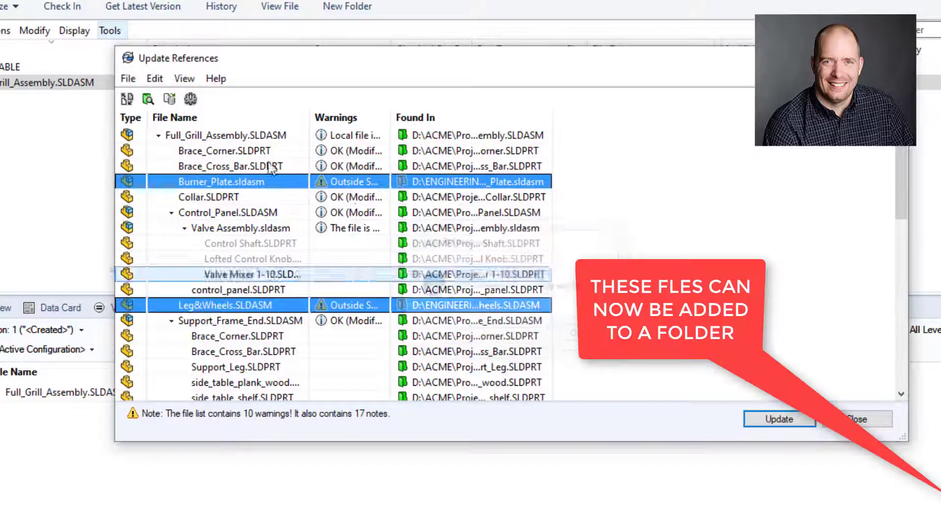
pyautogui.click(169, 101)
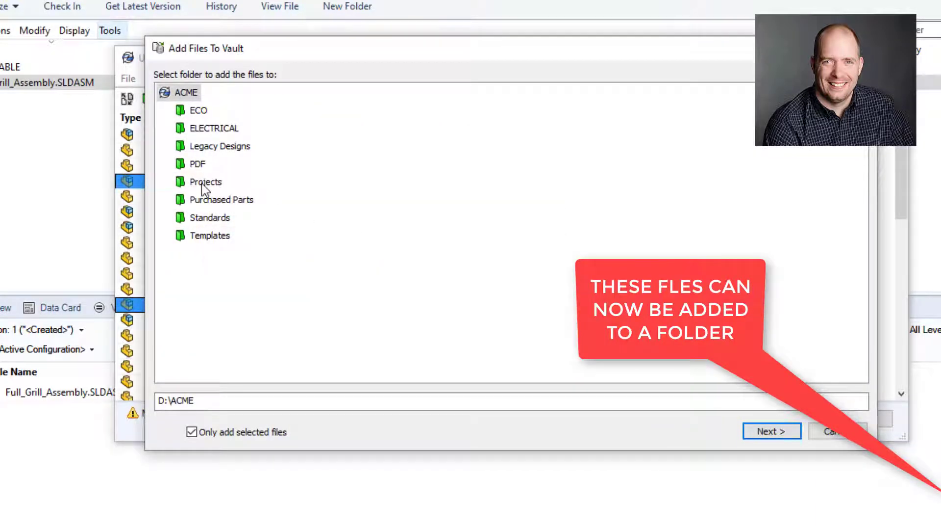
pyautogui.doubleClick(205, 185)
pyautogui.doubleClick(220, 293)
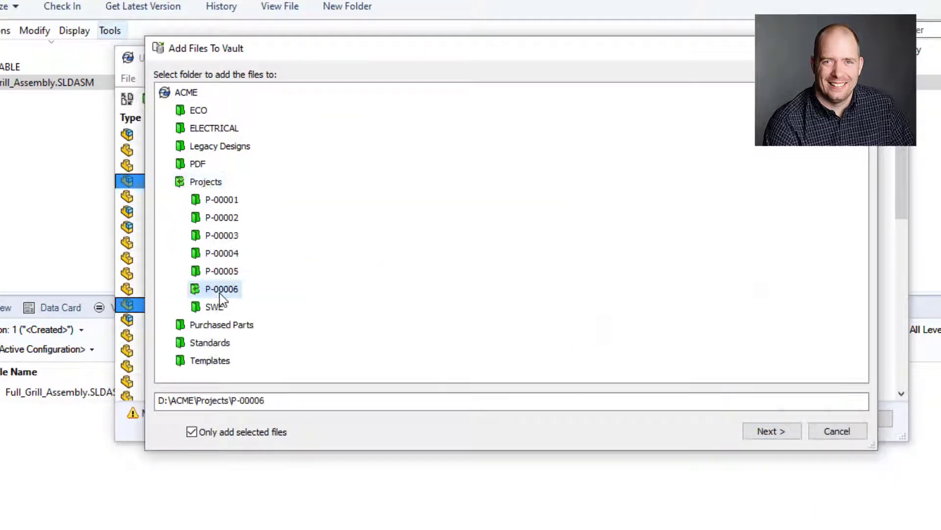
pyautogui.click(233, 308)
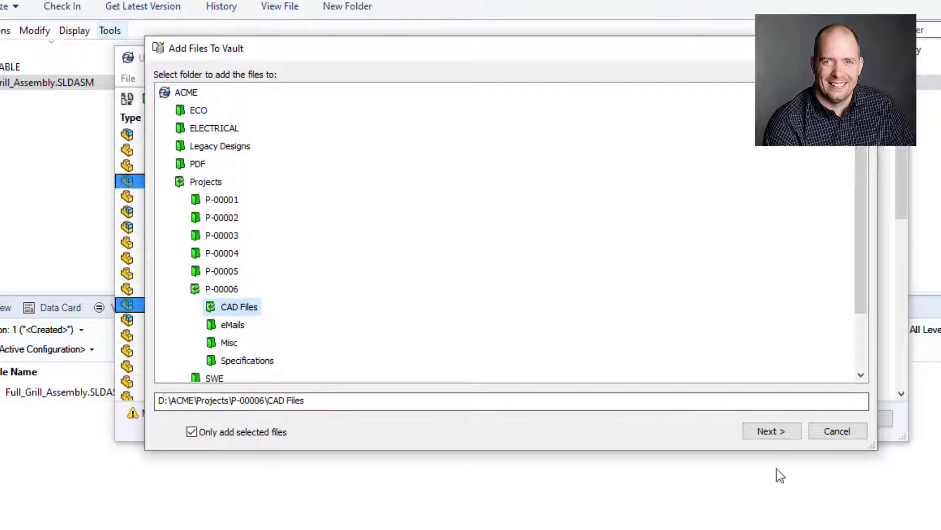
pyautogui.click(783, 435)
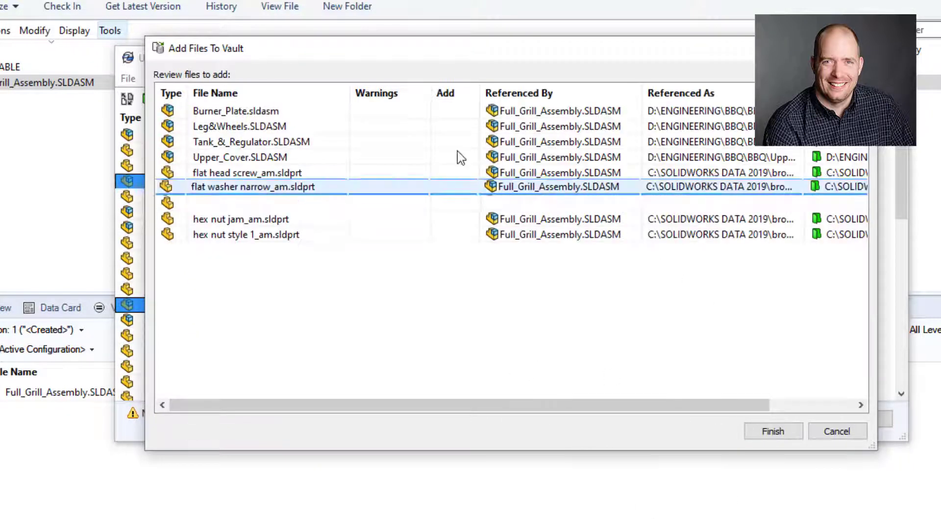
pyautogui.click(774, 431)
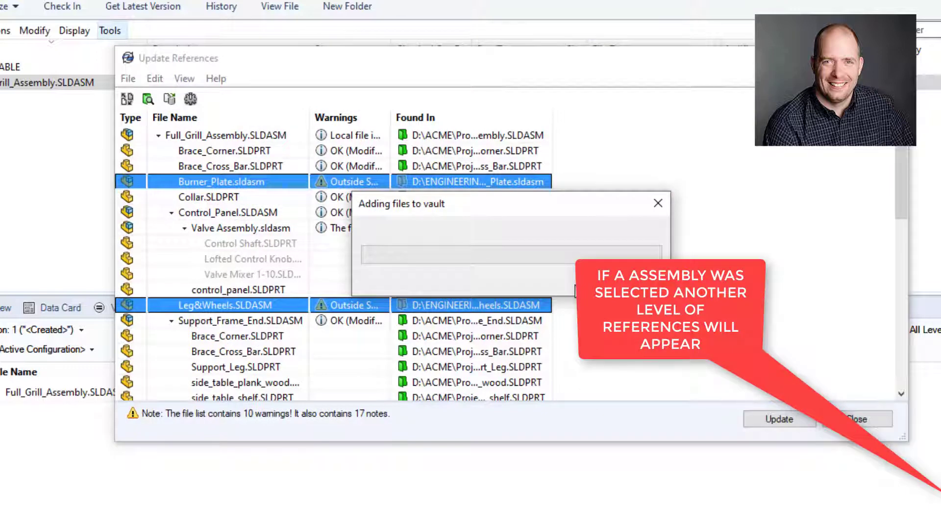
# - Select the newly revealed missing references, including the Leg&Wheels axle and wheel.SLDPRT
pyautogui.click(598, 334)
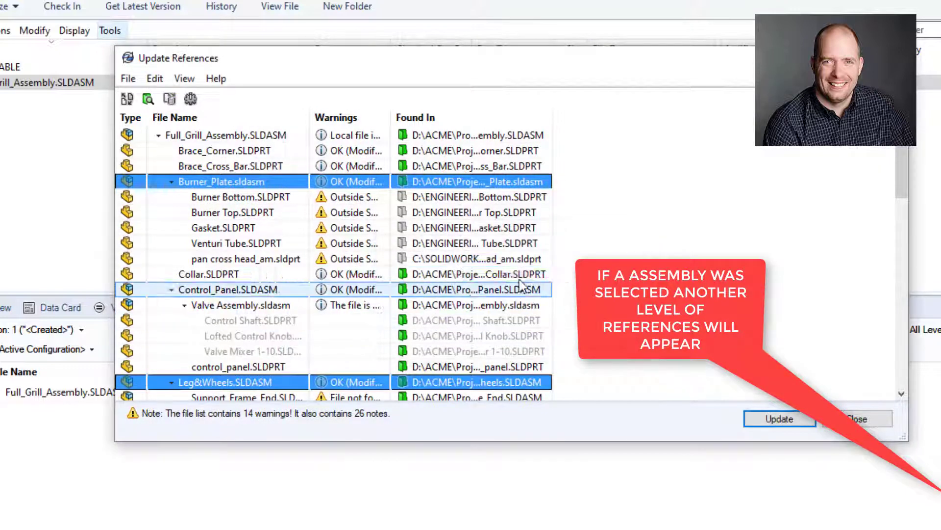
pyautogui.click(339, 198)
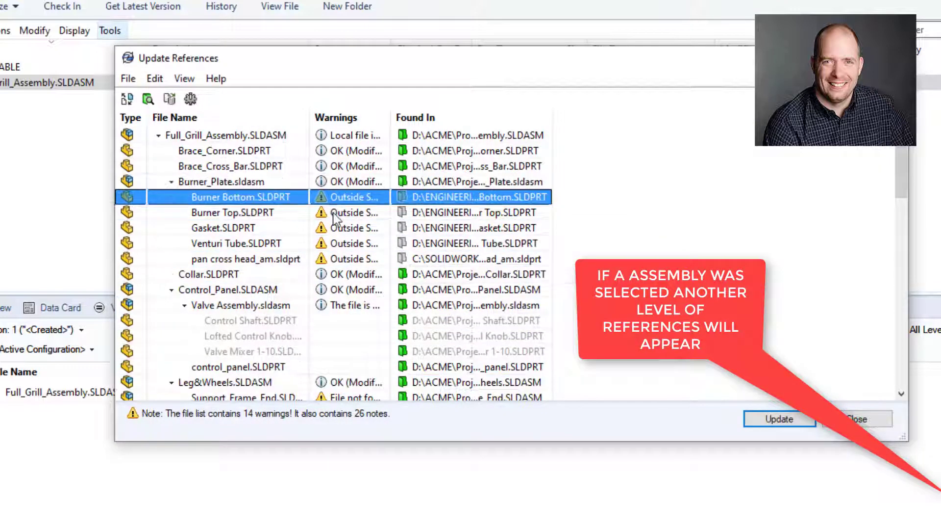
pyautogui.keyDown('shift'); pyautogui.click(335, 259); pyautogui.keyUp('shift')
pyautogui.scroll(-3, 347, 276)
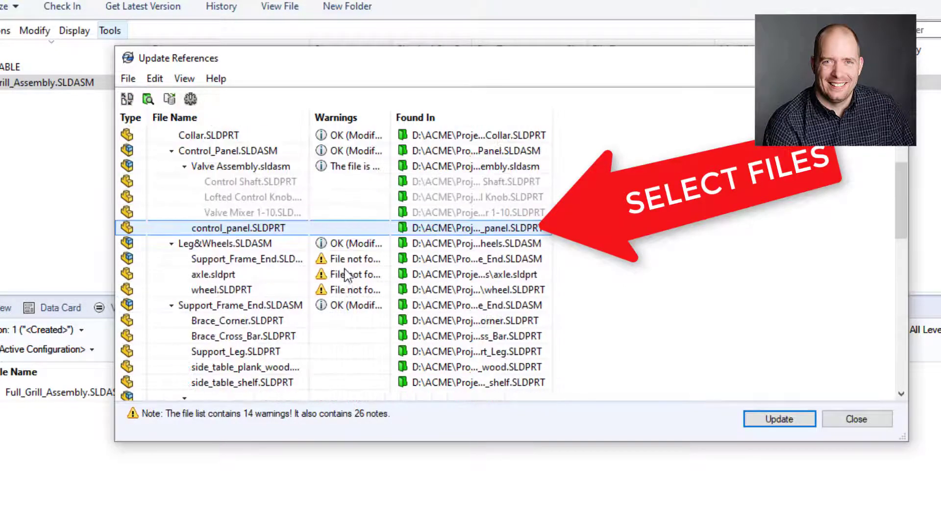
pyautogui.click(338, 259)
pyautogui.keyDown('shift'); pyautogui.click(347, 291); pyautogui.keyUp('shift')
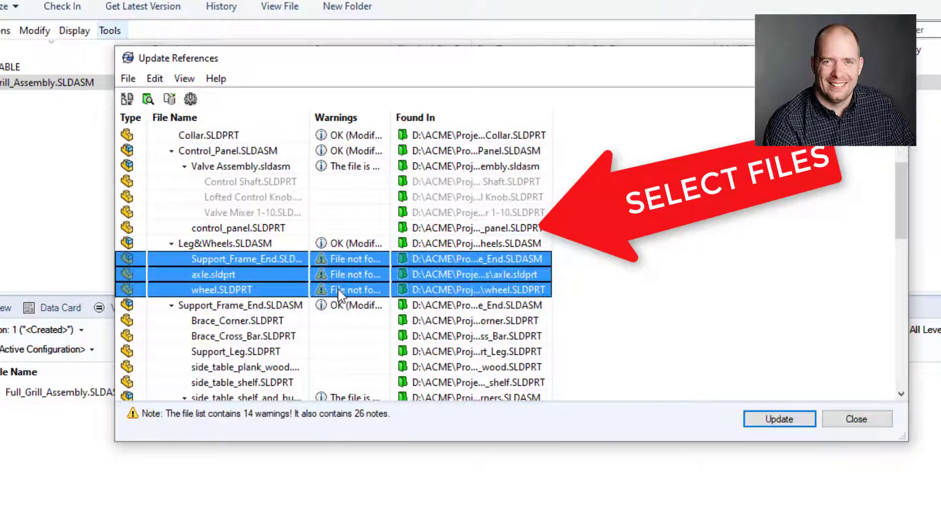
# - Relink Support_Frame_End, axle and wheel to their vault copies with Find Files
pyautogui.click(148, 99)
pyautogui.click(775, 425)
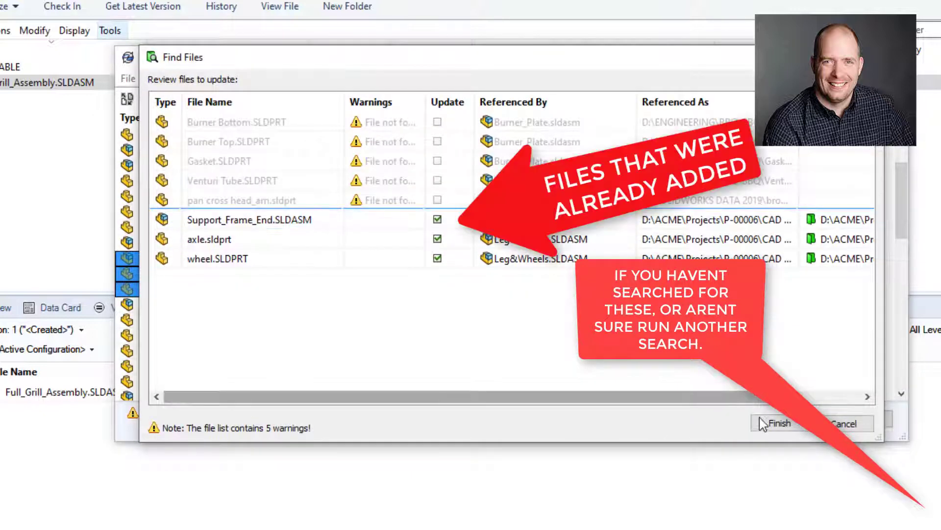
pyautogui.click(775, 425)
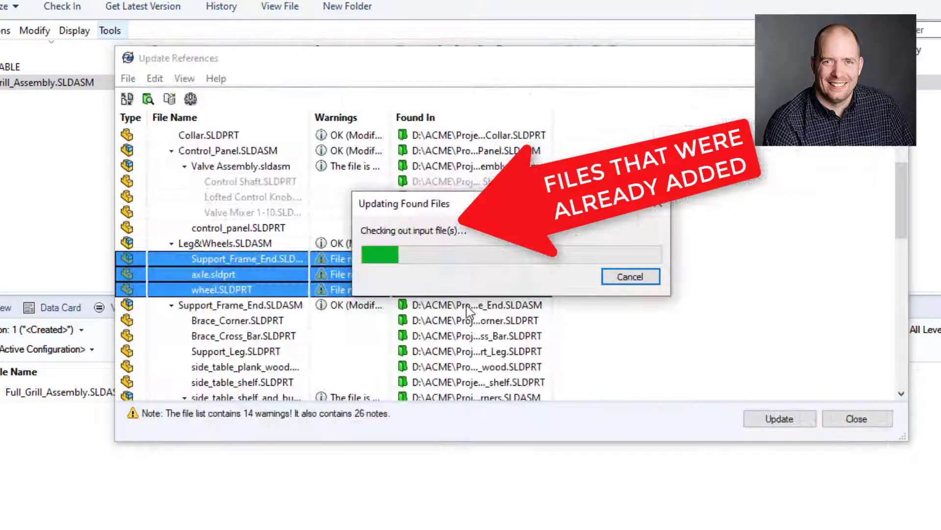
pyautogui.click(577, 335)
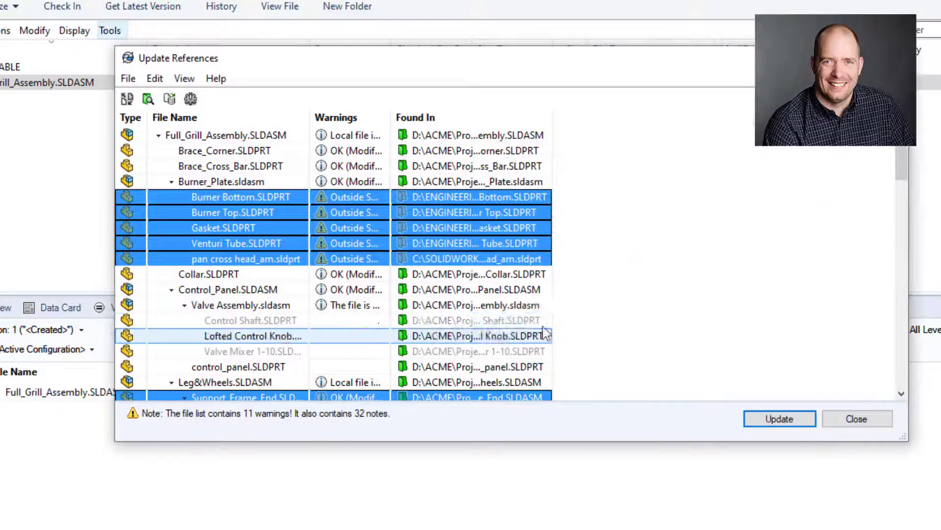
pyautogui.scroll(-2, 403, 327)
pyautogui.scroll(-1, 403, 326)
pyautogui.scroll(-1, 403, 325)
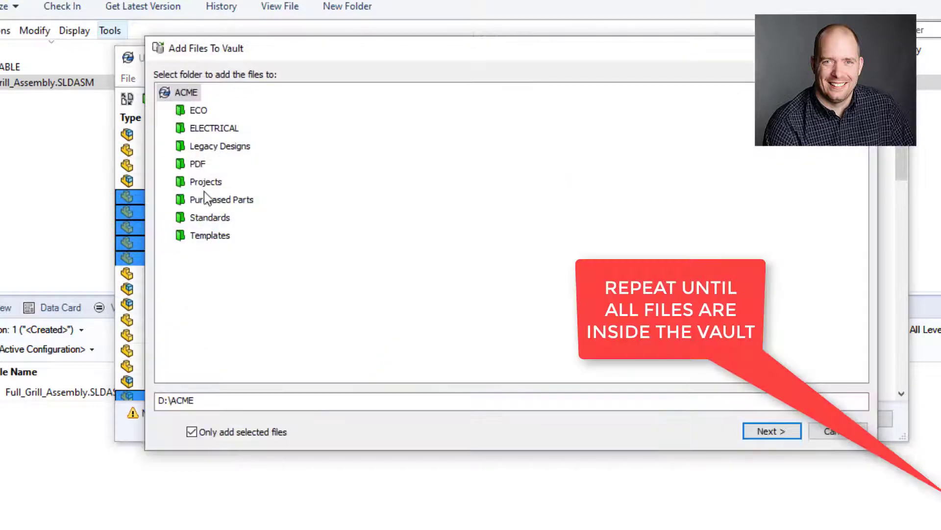
# - Add the five outside files to the P-00006 CAD Files folder
pyautogui.doubleClick(206, 186)
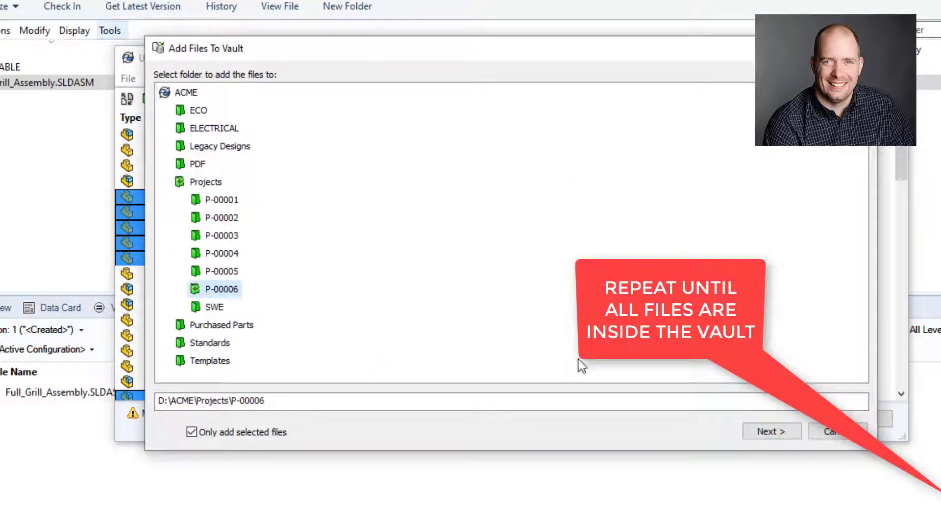
pyautogui.doubleClick(235, 291)
pyautogui.click(228, 307)
pyautogui.click(772, 431)
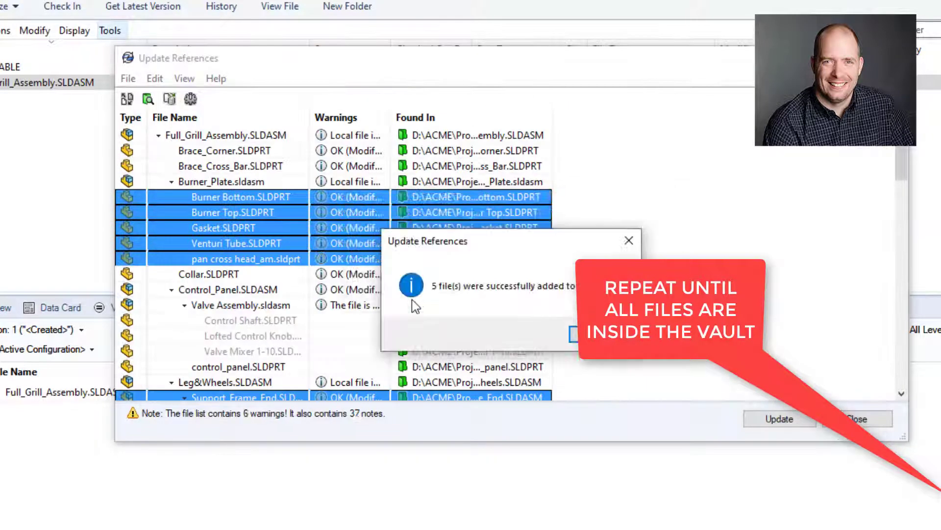
pyautogui.press('Return')
pyautogui.scroll(-8, 342, 265)
# - Relink the missing references from regulator through hinge_female to their vault locations
pyautogui.click(341, 243)
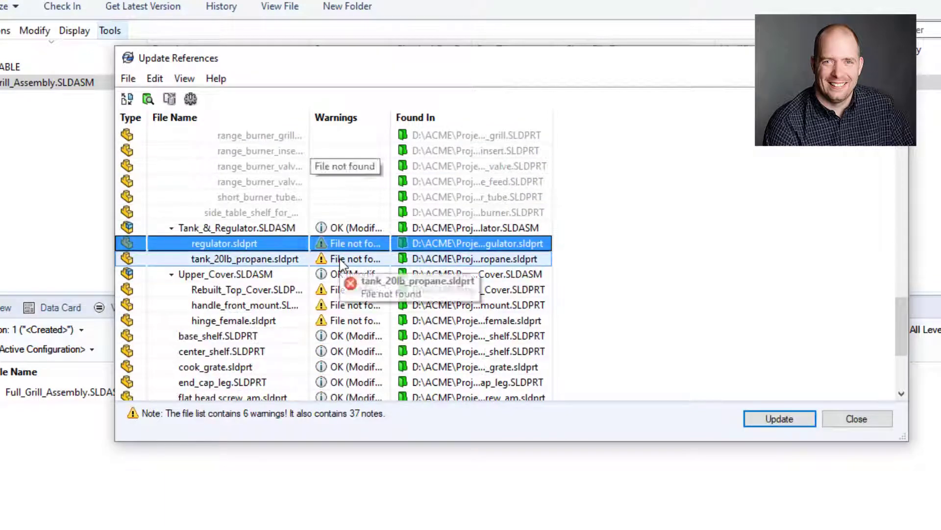
pyautogui.moveTo(342, 264); pyautogui.dragTo(342, 320)
pyautogui.click(148, 99)
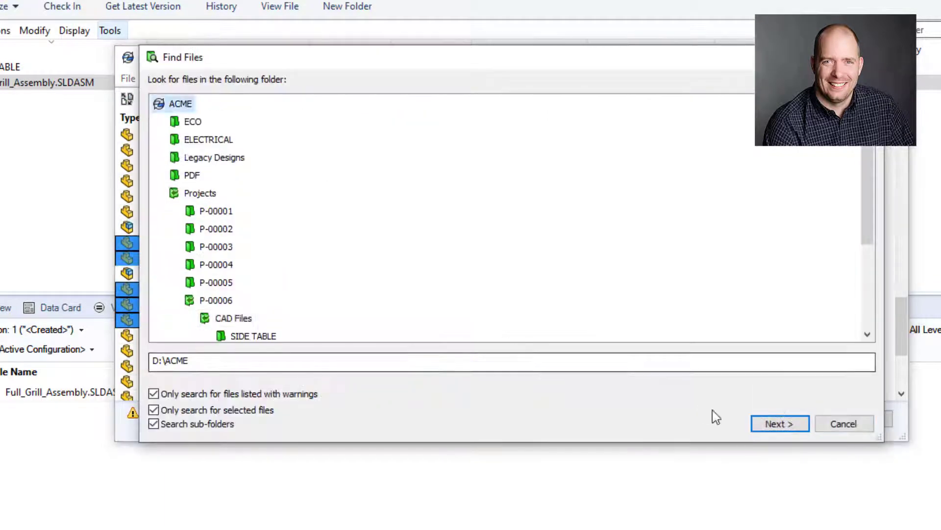
pyautogui.click(778, 423)
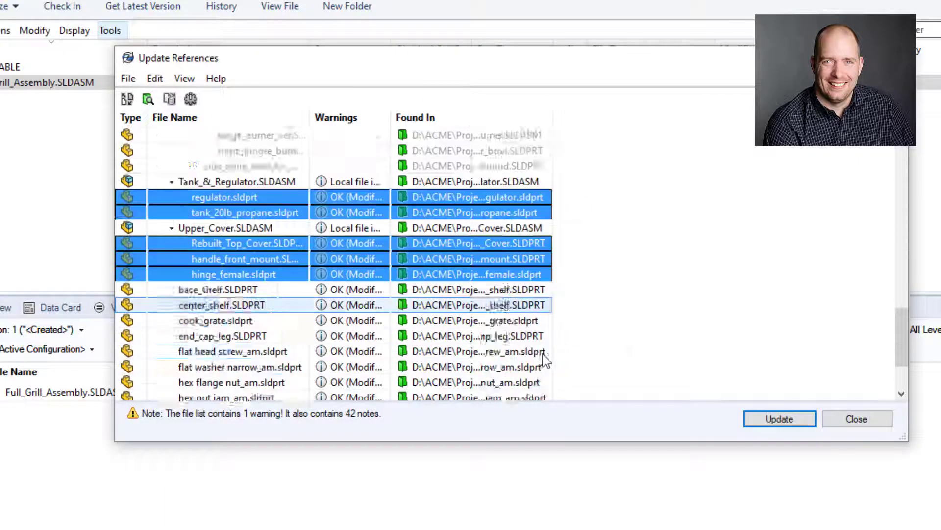
pyautogui.scroll(-2, 544, 357)
# - Relink pan cross head_am, then apply all reference updates
pyautogui.click(544, 364)
pyautogui.click(147, 98)
pyautogui.click(773, 423)
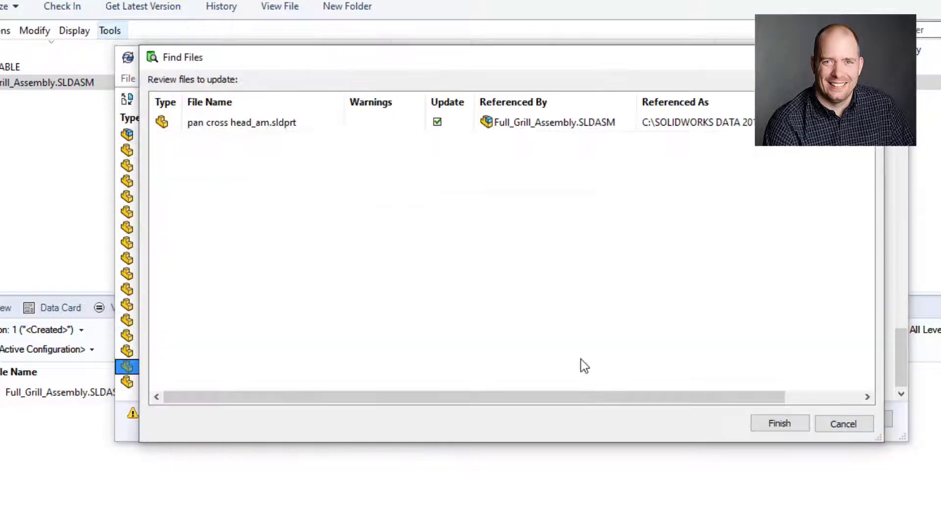
pyautogui.click(780, 423)
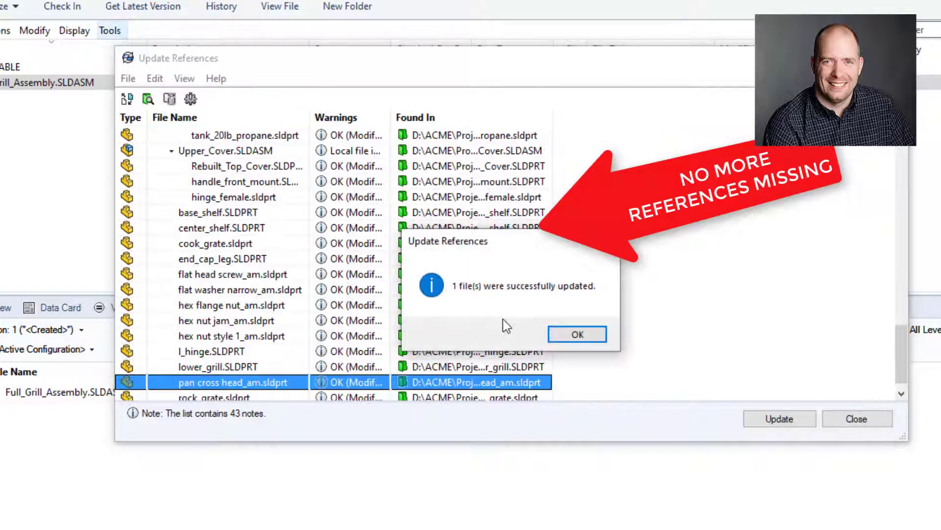
pyautogui.click(568, 336)
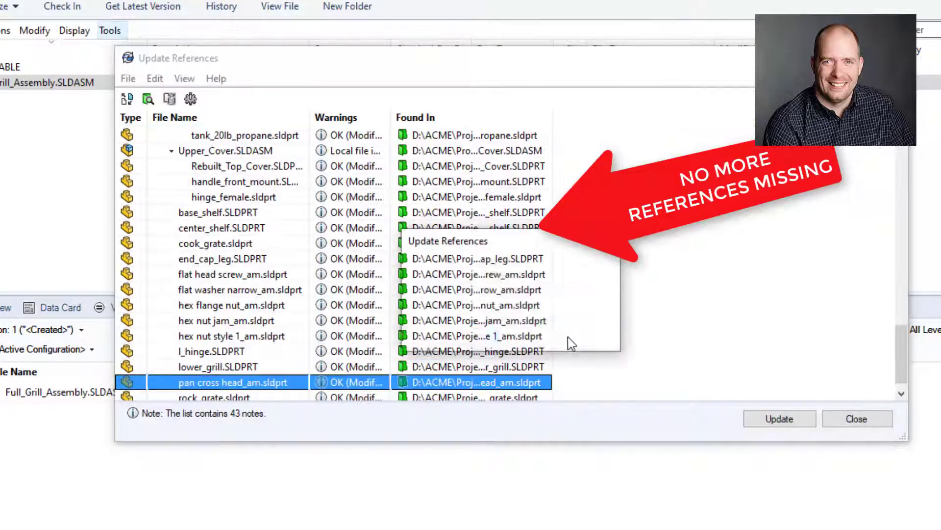
pyautogui.click(782, 426)
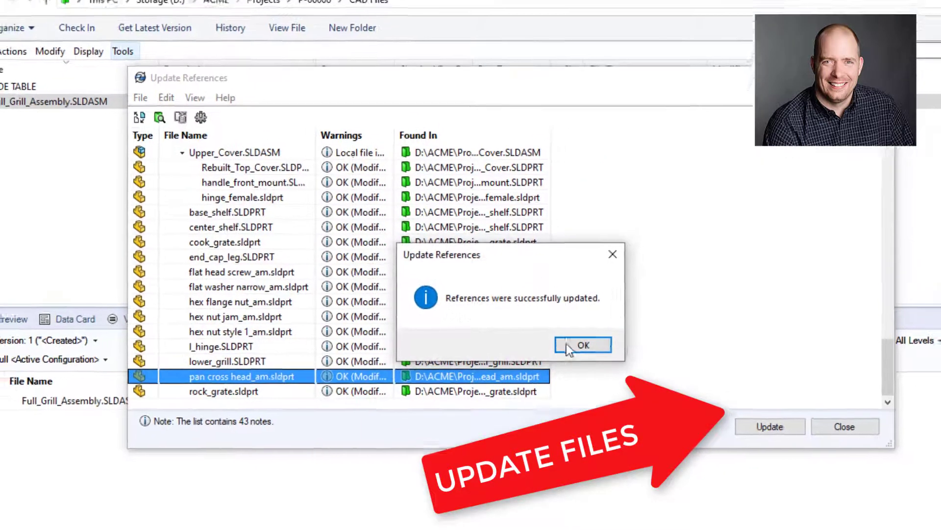
# - Check in Full_Grill_Assembly and its references with a corrected migration comment
pyautogui.click(566, 343)
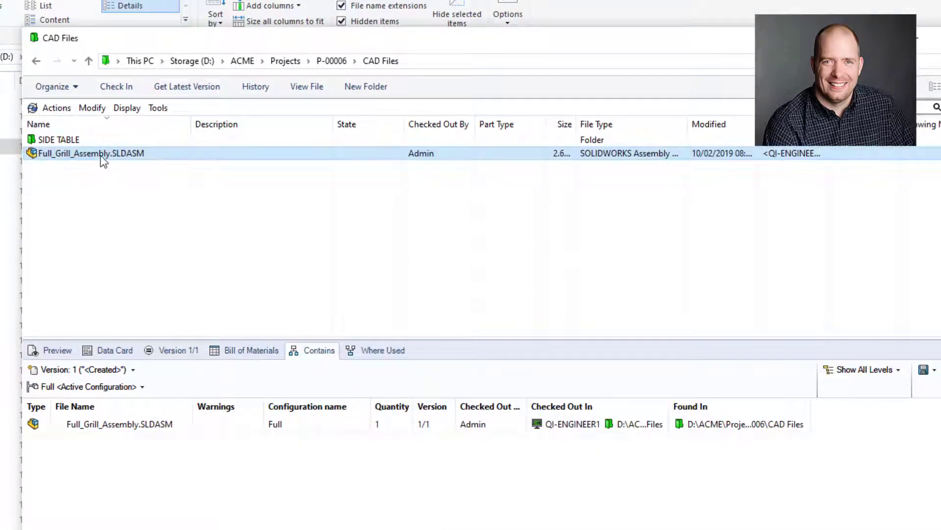
pyautogui.rightClick(104, 161)
pyautogui.click(178, 333)
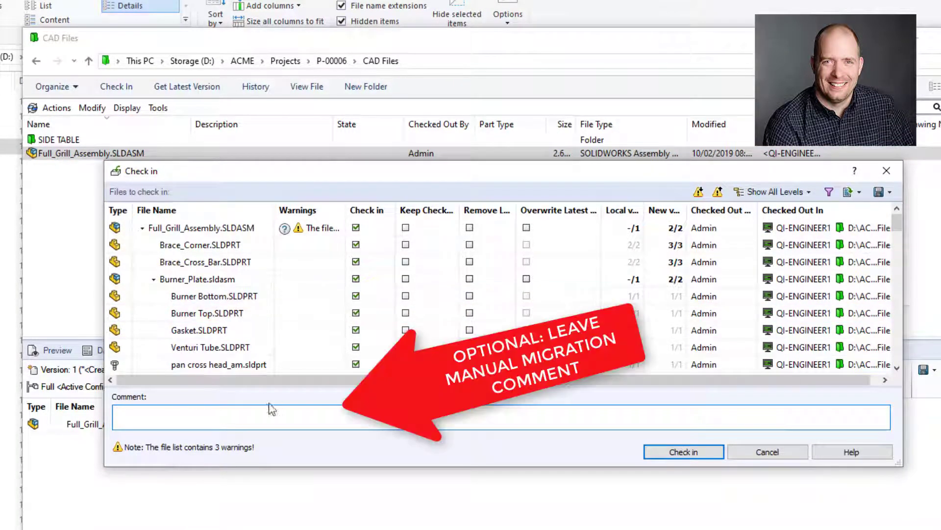
pyautogui.write('Migrated from windows explorer')
pyautogui.write(', added r')
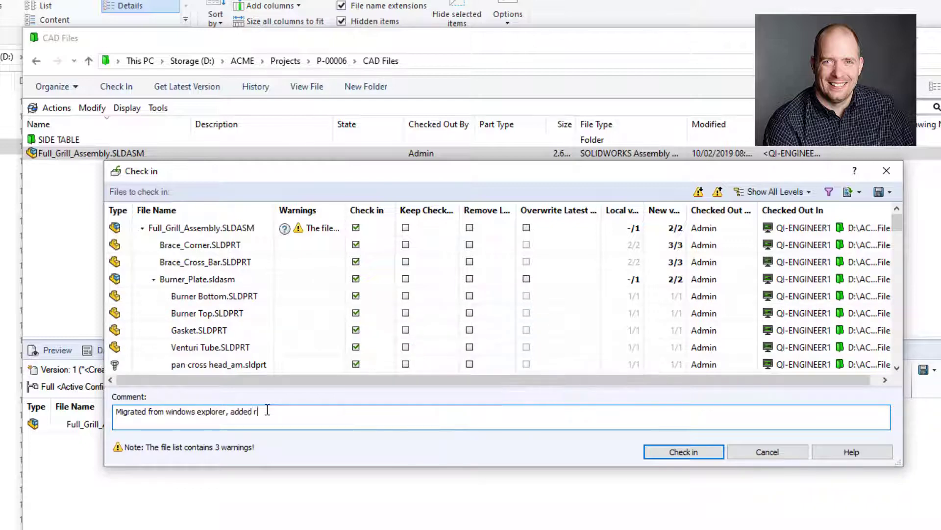
pyautogui.write(' files that were already in teh vault')
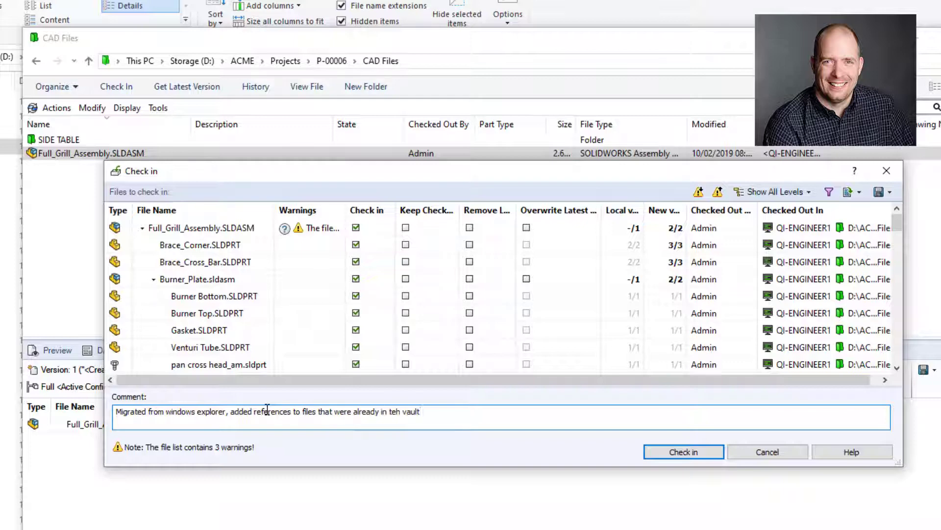
pyautogui.write('y in the vault')
pyautogui.click(396, 411)
pyautogui.click(683, 451)
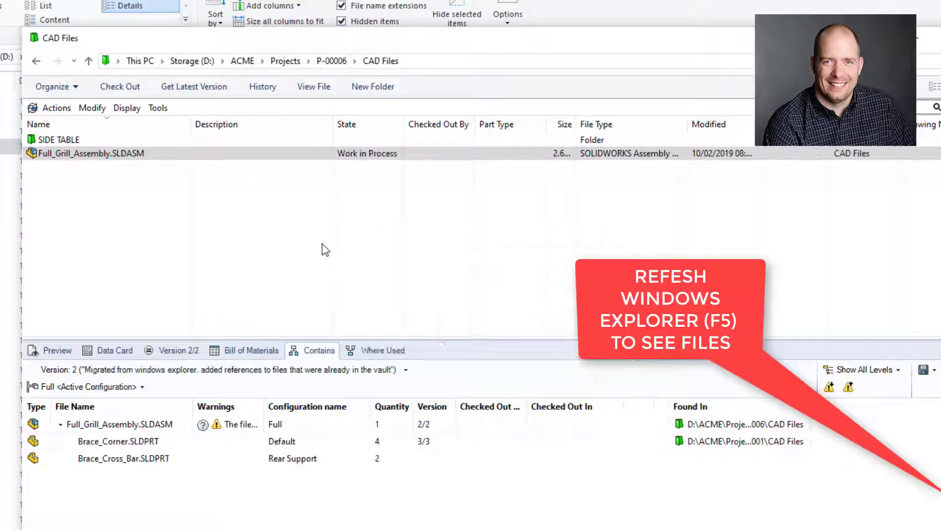
# - Refresh the CAD Files folder view and open Full_Grill_Assembly.SLDASM from the list
pyautogui.rightClick(306, 243)
pyautogui.click(313, 278)
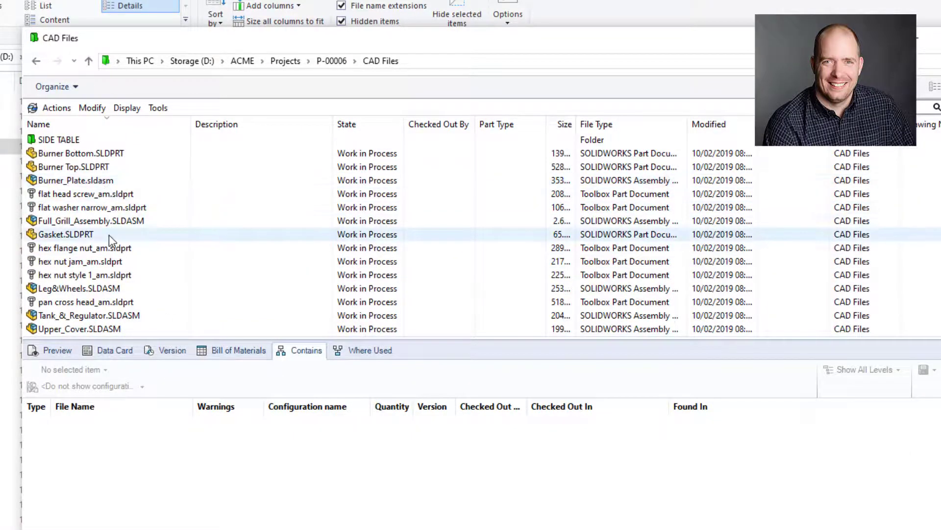
pyautogui.scroll(-1, 108, 235)
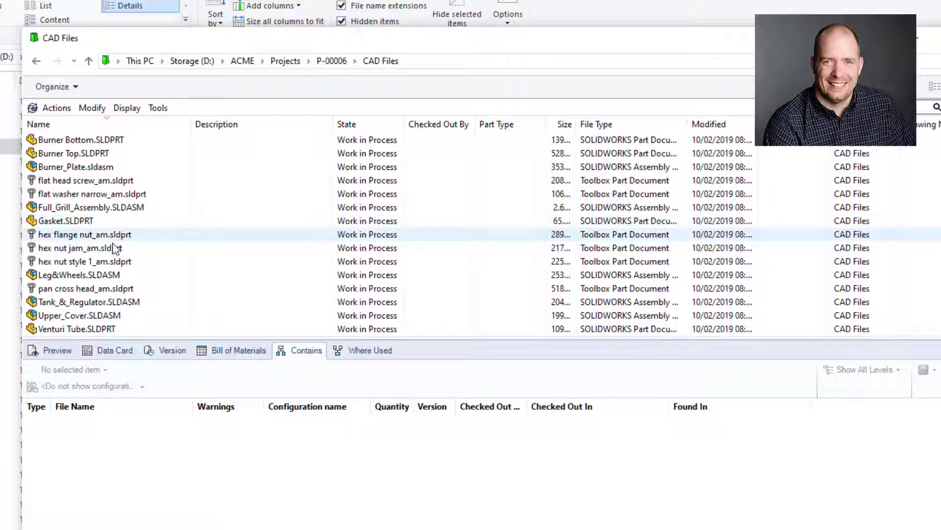
pyautogui.doubleClick(107, 208)
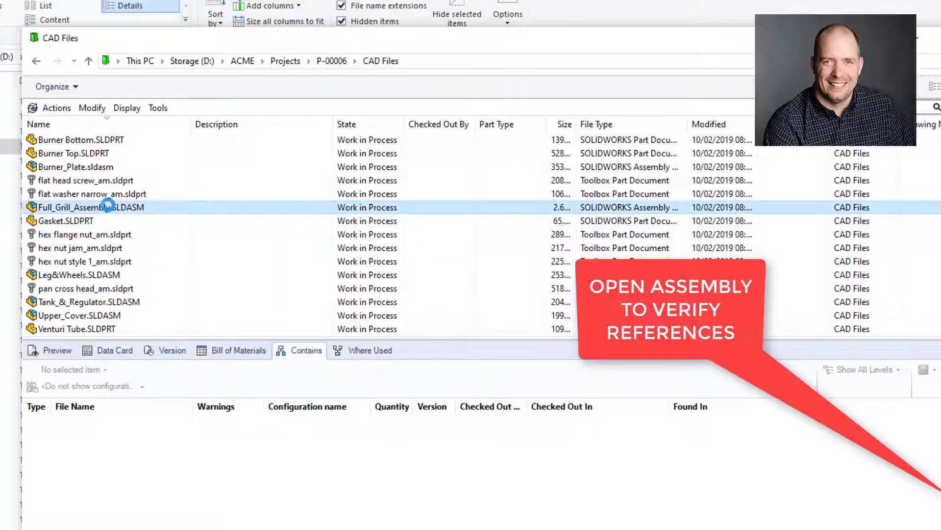
# - Open Full_Grill_Assembly with SOLIDWORKS 2019, then bring up the File menu
pyautogui.click(510, 317)
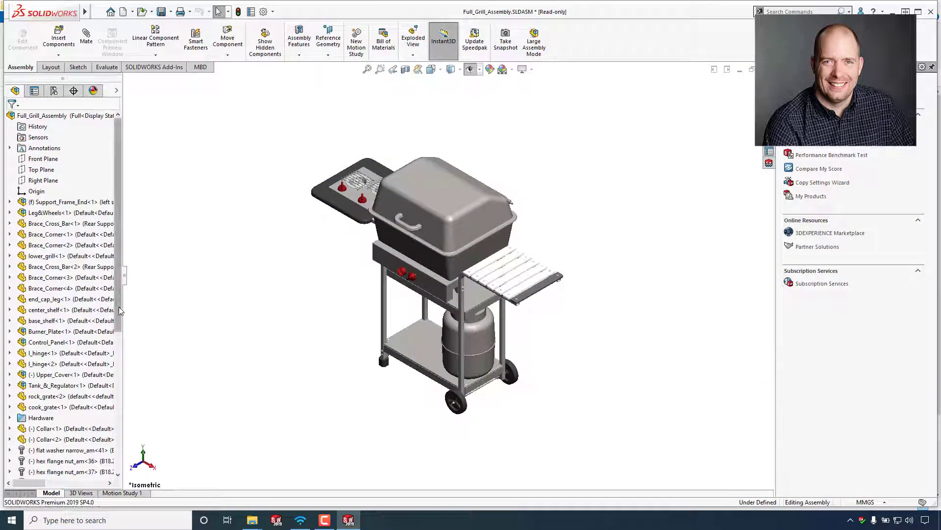
pyautogui.scroll(-6, 119, 310)
pyautogui.scroll(5, 120, 310)
pyautogui.scroll(1, 110, 221)
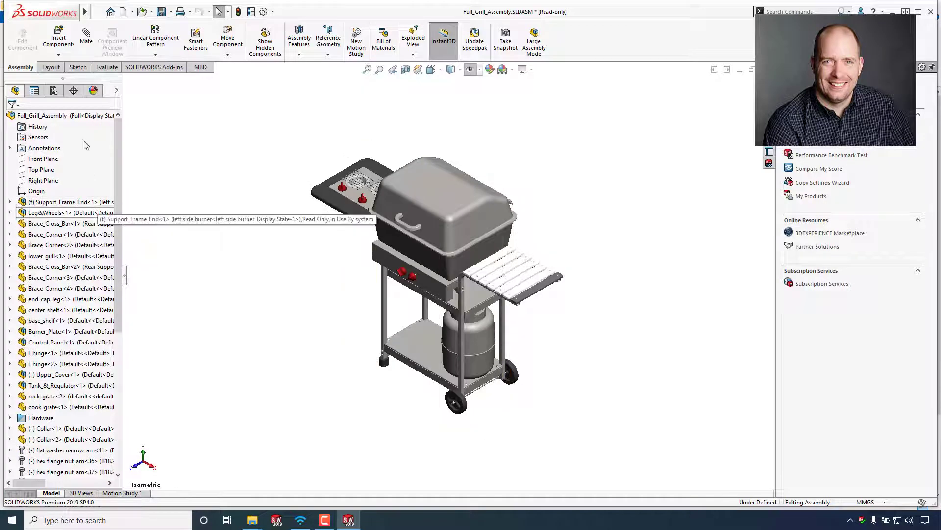
pyautogui.click(98, 11)
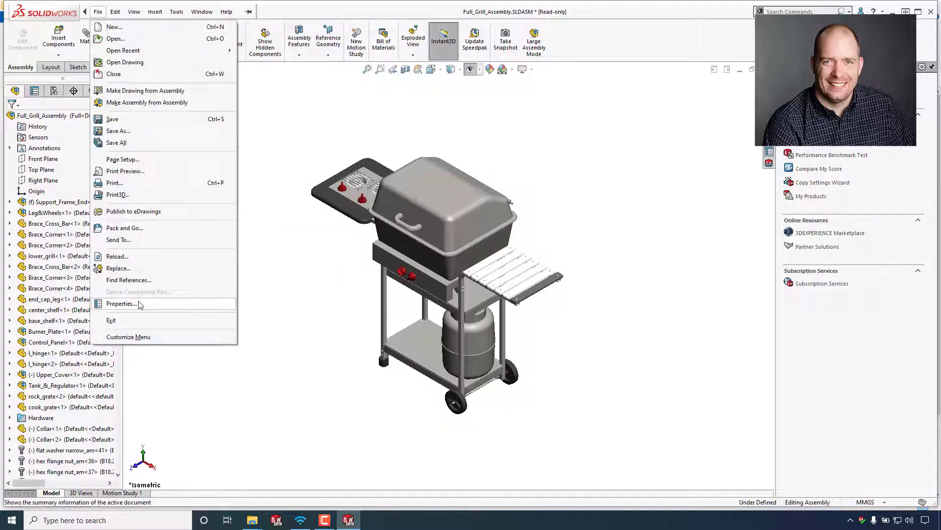